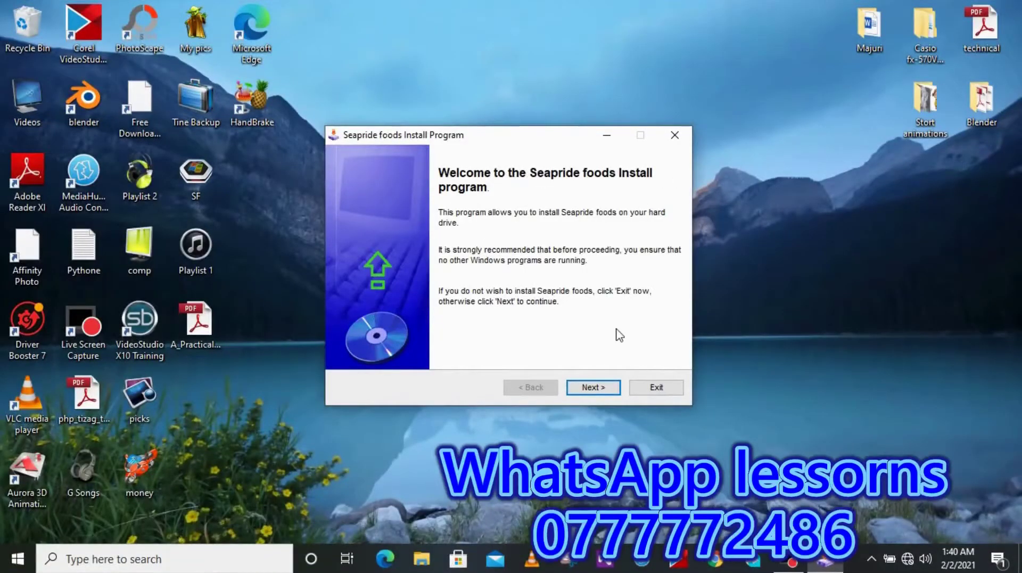
# Run the Seapride foods installer wizard through to a completed installation
pyautogui.click(595, 387)
pyautogui.click(595, 387)
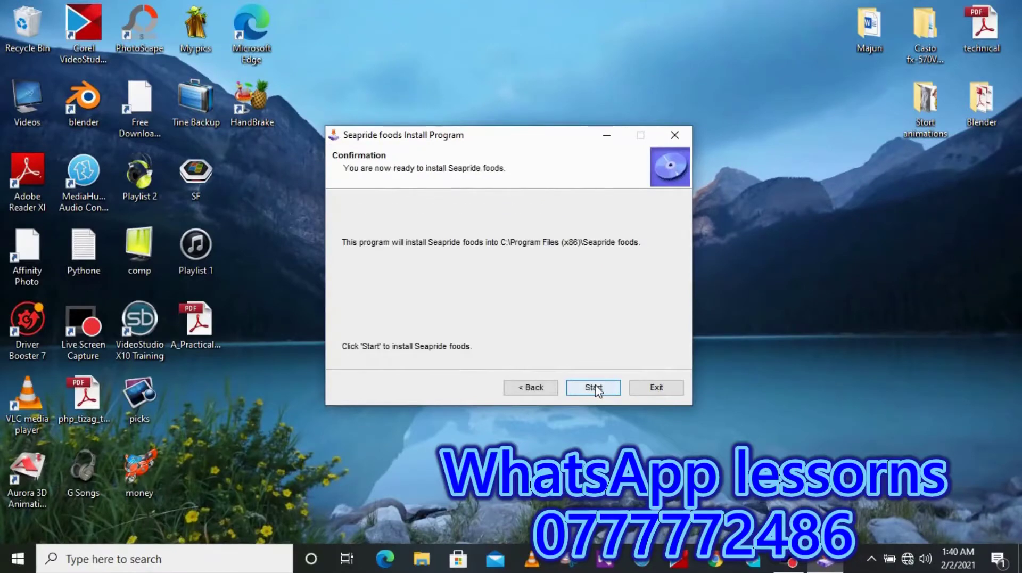
pyautogui.click(595, 387)
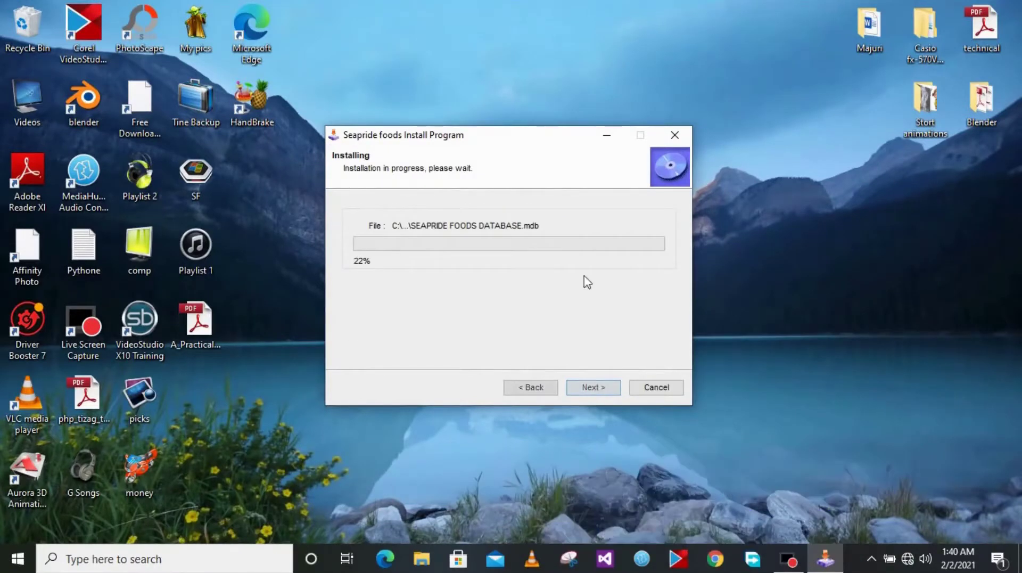
pyautogui.click(607, 138)
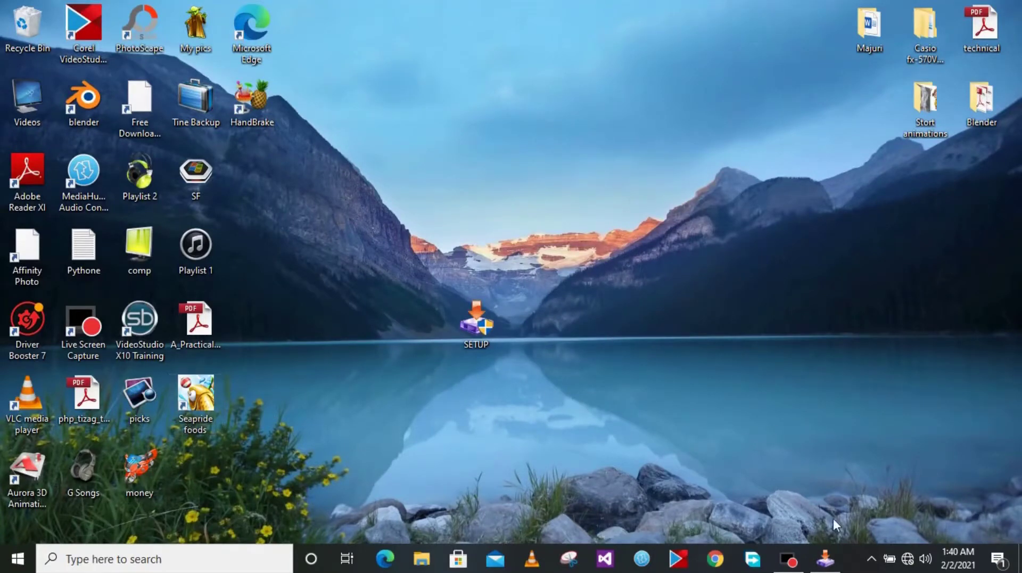
# Finish and exit the installer, then centre the new Seapride foods desktop shortcut
pyautogui.click(825, 557)
pyautogui.press('Return')
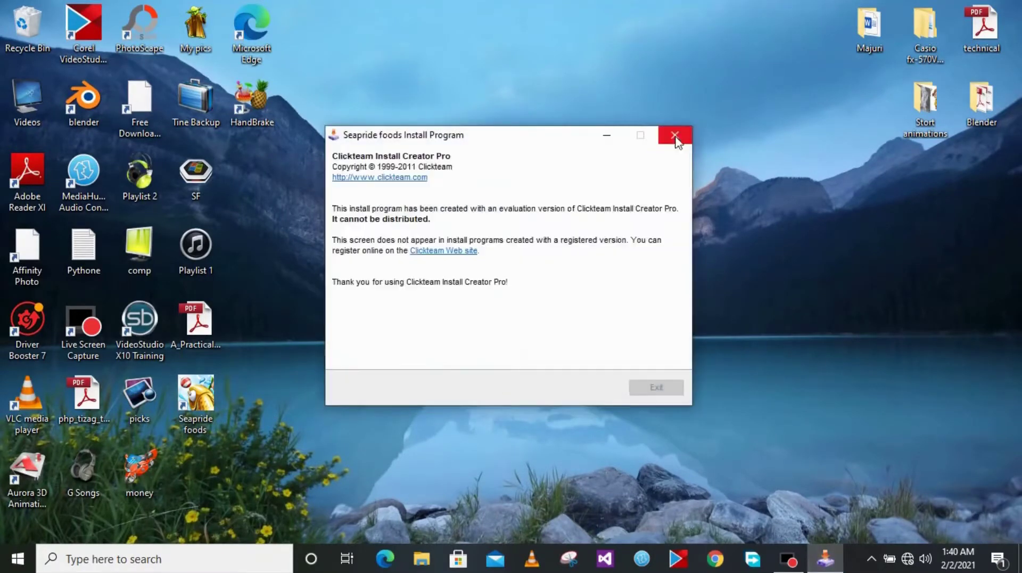
pyautogui.click(651, 391)
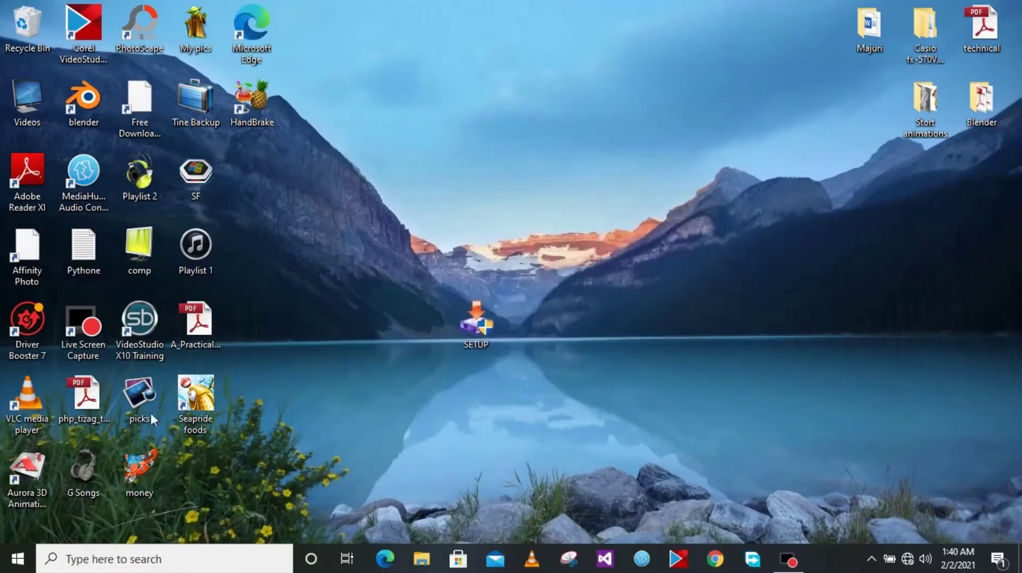
pyautogui.moveTo(187, 406); pyautogui.dragTo(541, 391)
pyautogui.moveTo(623, 311); pyautogui.dragTo(622, 312)
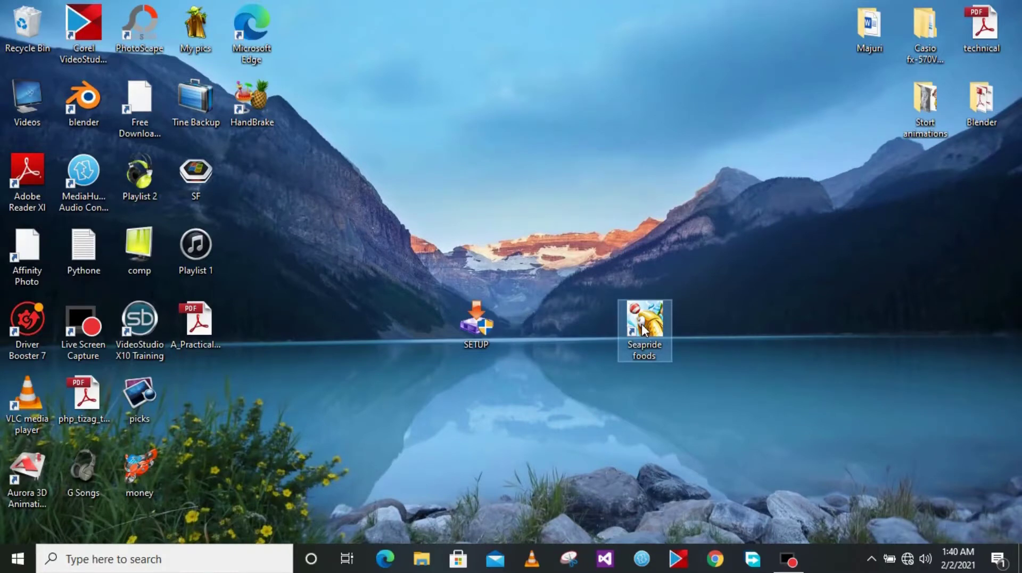
# Launch Seapride foods and try logging in with the user name, password and Cleark position
pyautogui.doubleClick(643, 329)
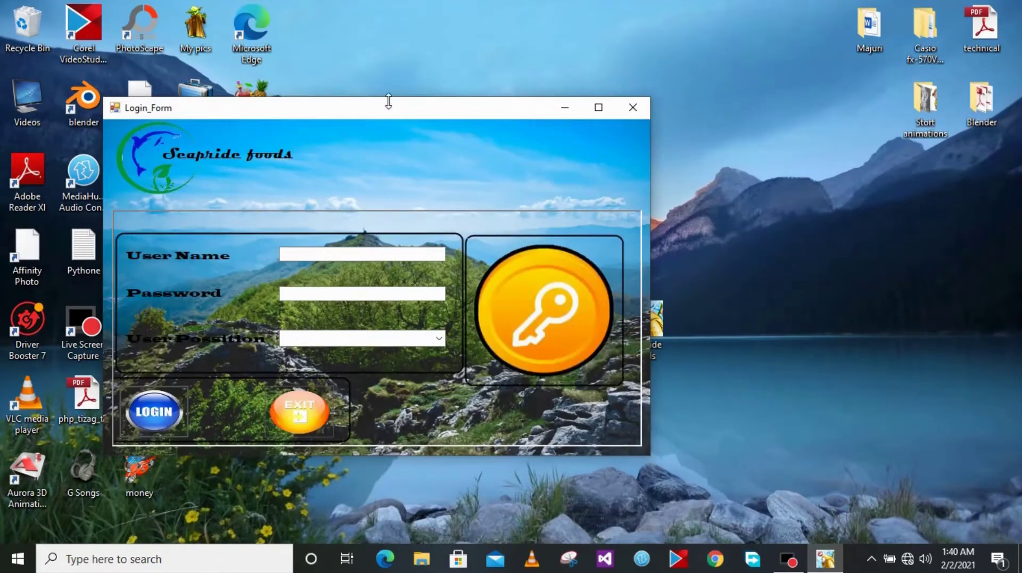
pyautogui.moveTo(386, 109); pyautogui.dragTo(609, 113)
pyautogui.click(533, 260)
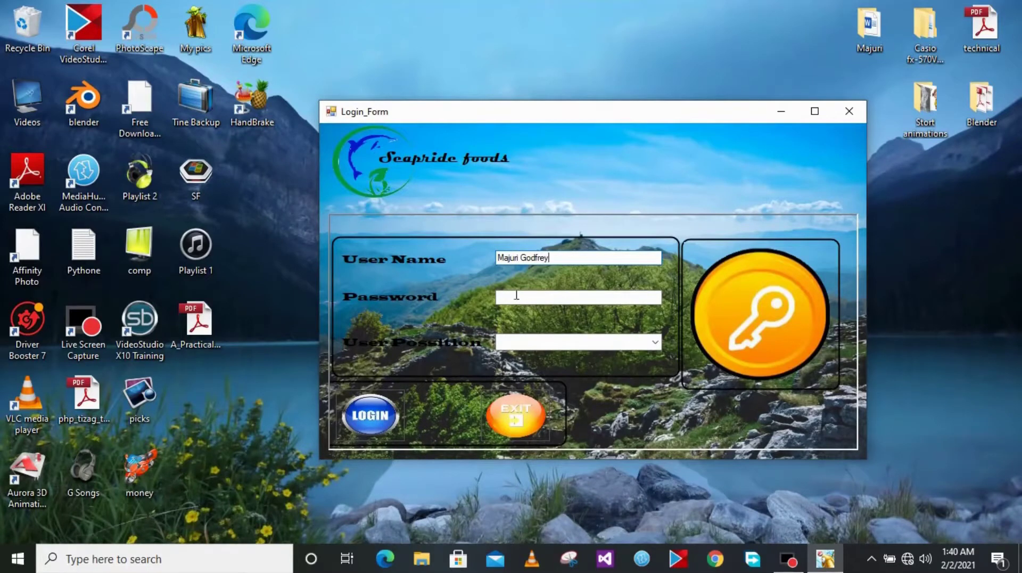
pyautogui.click(516, 296)
pyautogui.write('xxxxxxxx')
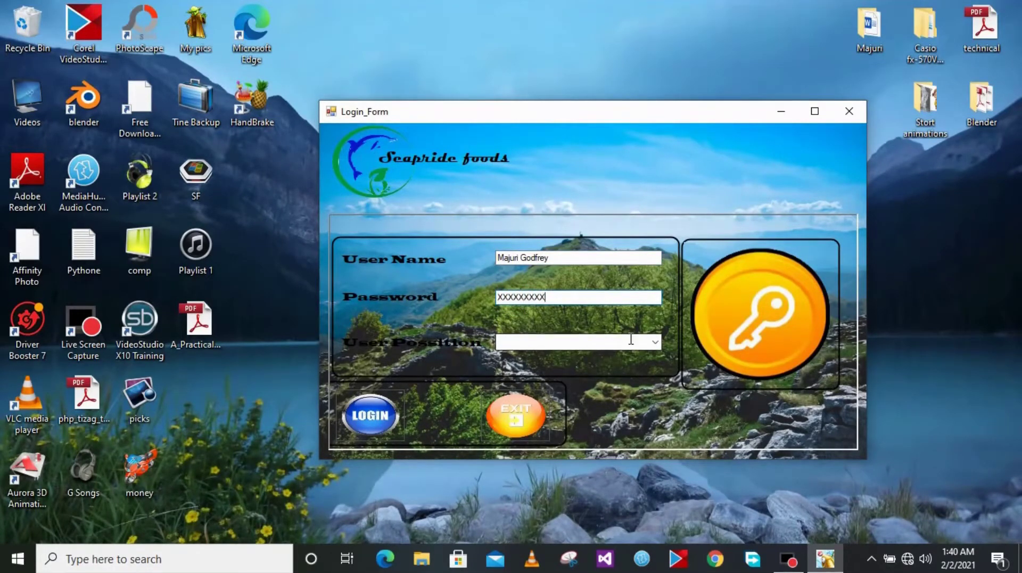
pyautogui.click(654, 342)
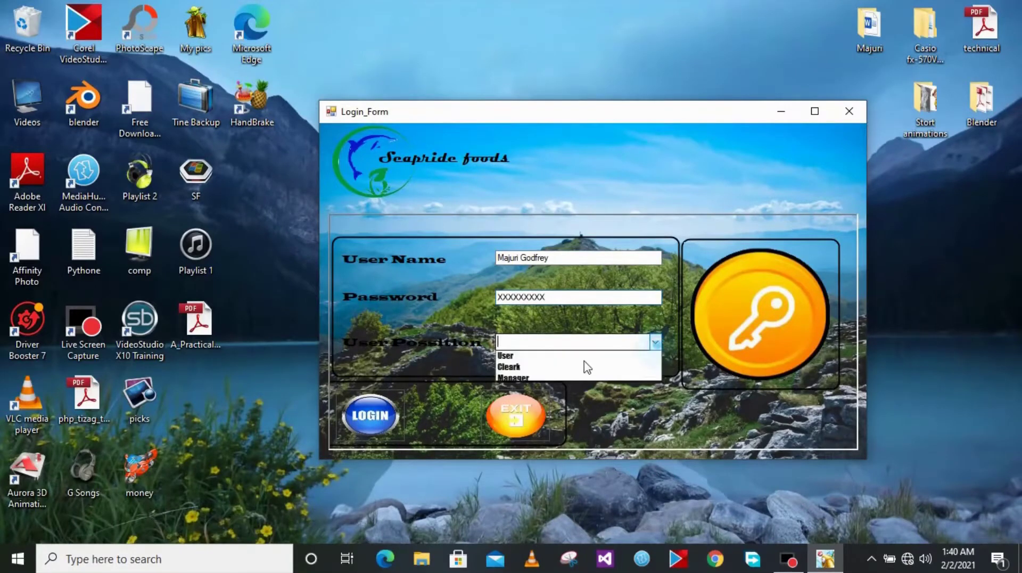
pyautogui.click(529, 369)
pyautogui.click(374, 418)
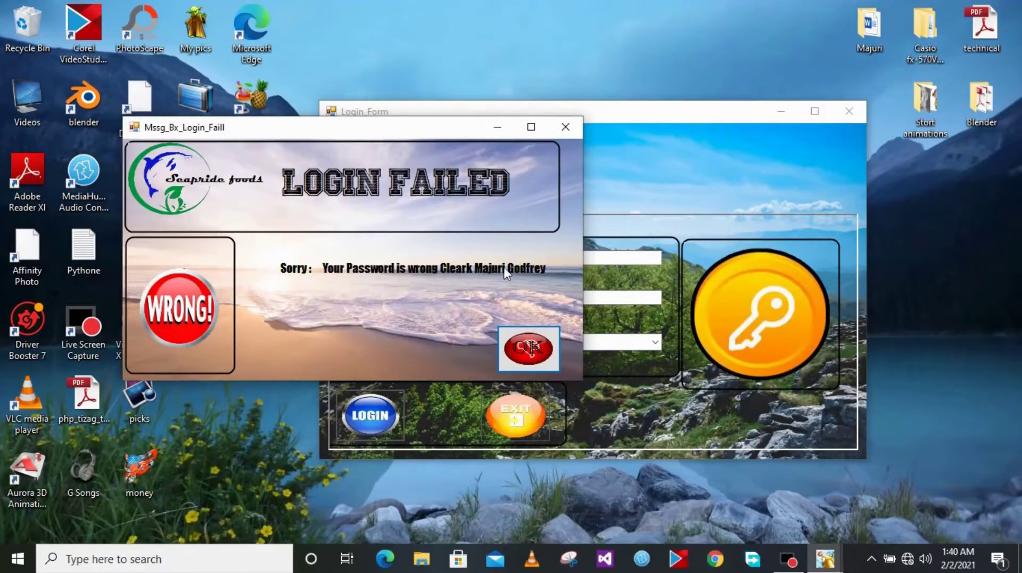
# Retry the login with Manager as user position, then begin retyping the password
pyautogui.click(528, 348)
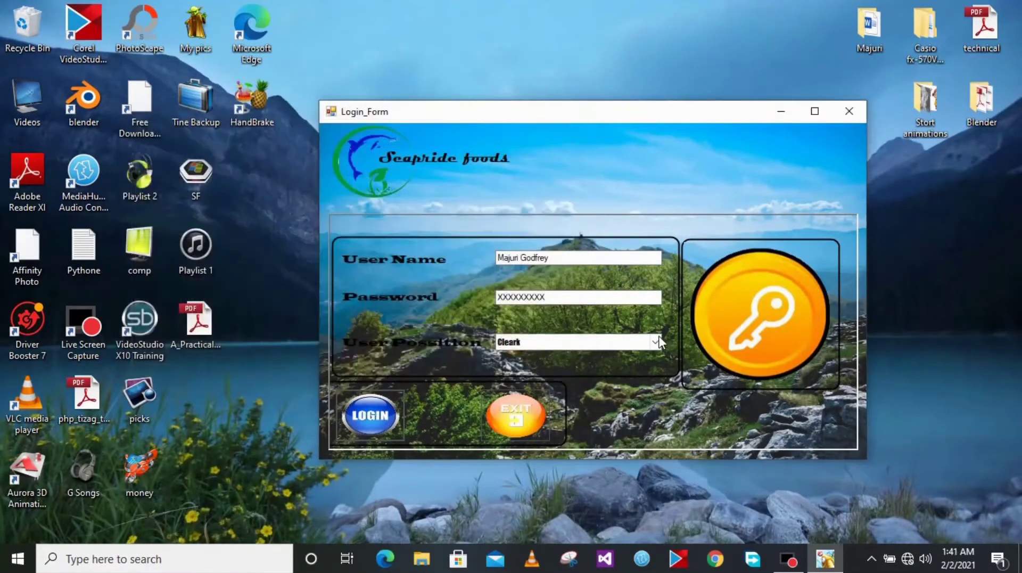
pyautogui.click(656, 342)
pyautogui.click(554, 379)
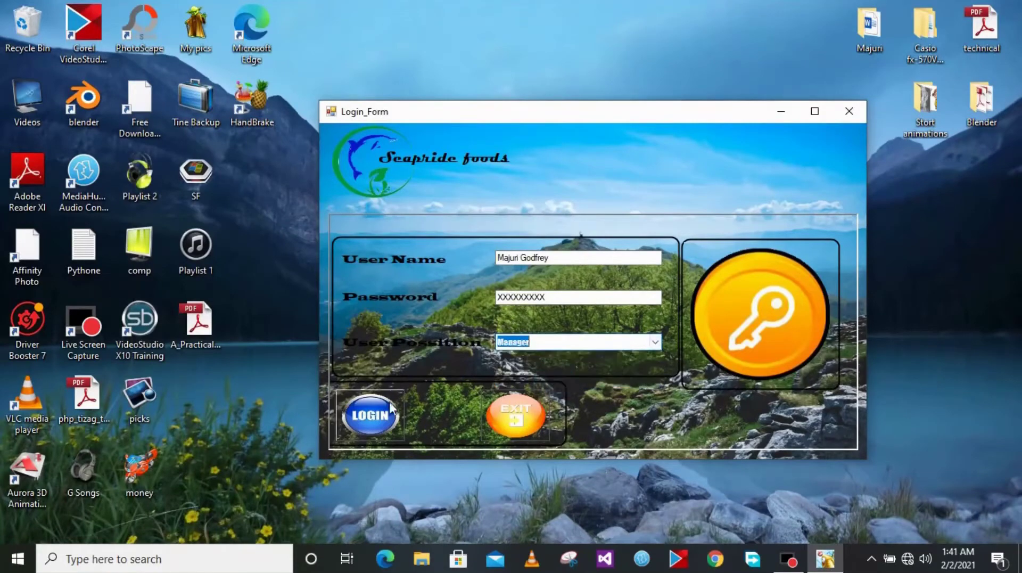
pyautogui.click(380, 422)
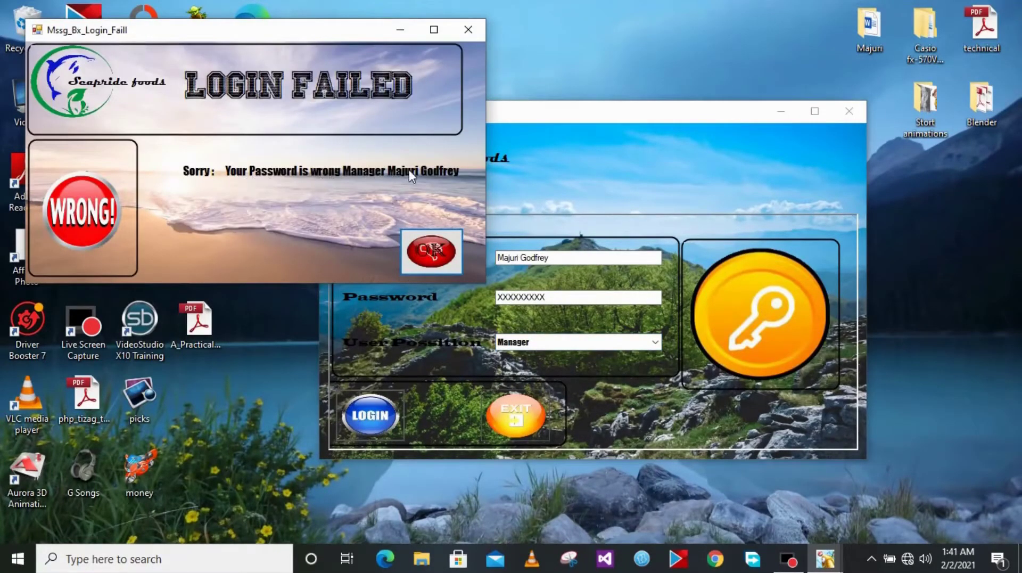
pyautogui.click(430, 249)
pyautogui.doubleClick(553, 295)
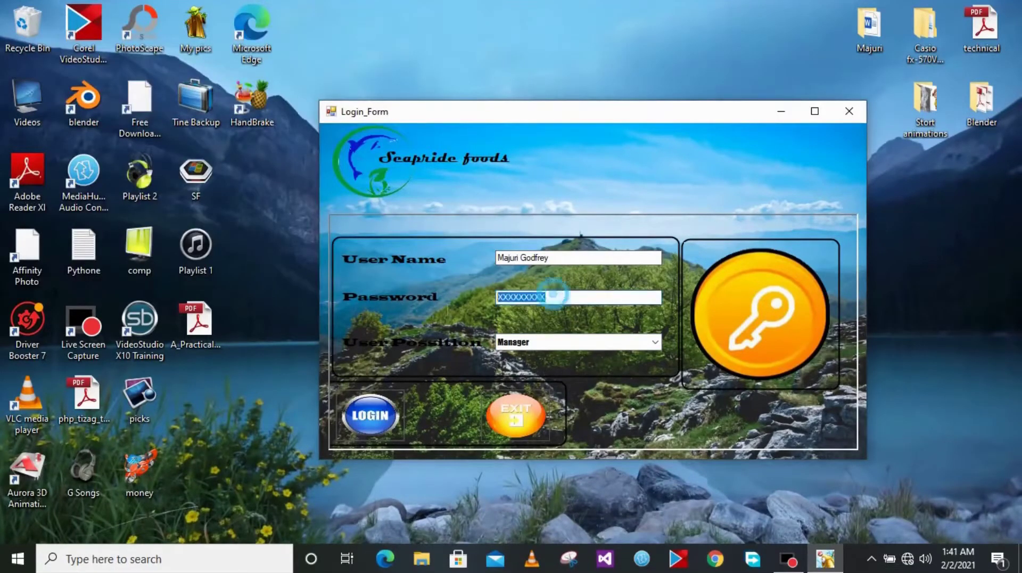
pyautogui.write('XX')
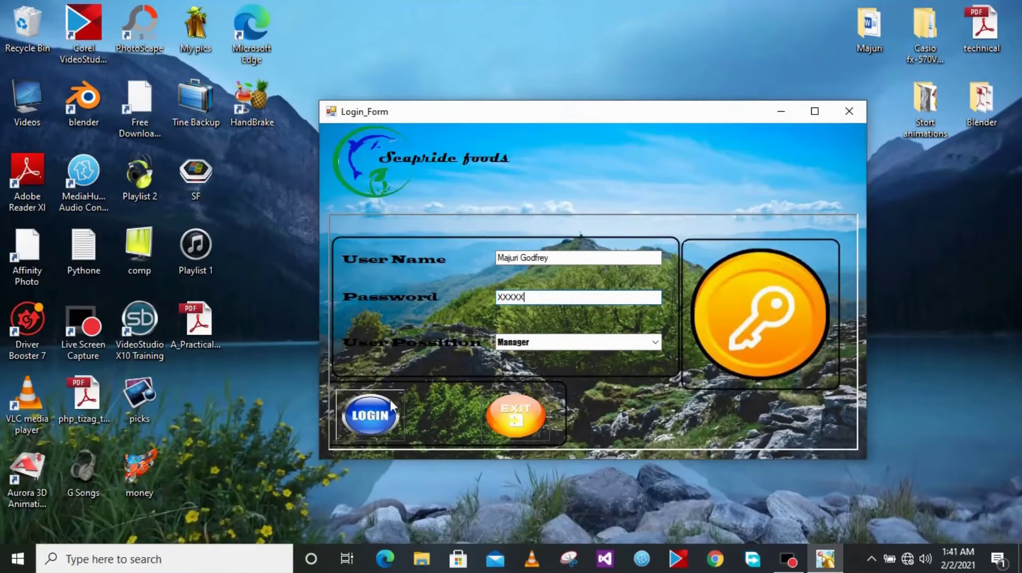
# Log in with the corrected password, accept Login Succes, and move Main_Menu up and right
pyautogui.click(377, 419)
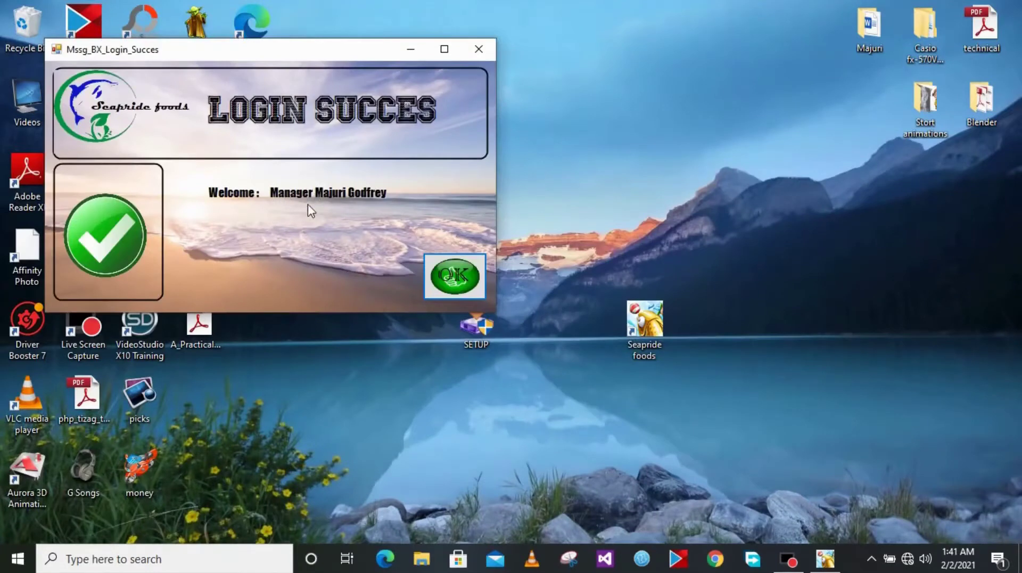
pyautogui.click(455, 276)
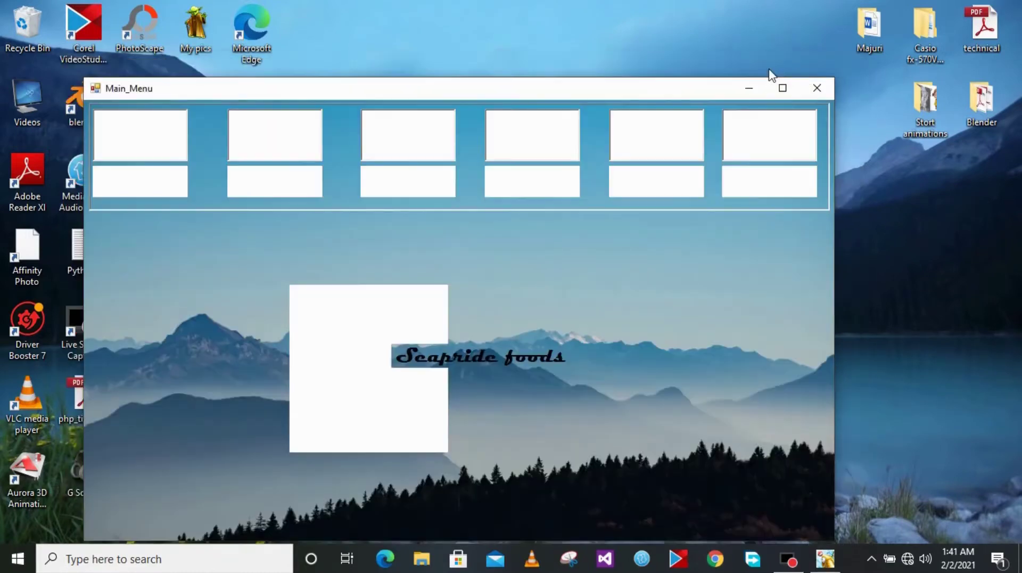
pyautogui.moveTo(591, 89)
pyautogui.mouseDown()
pyautogui.moveTo(680, 50)
pyautogui.moveTo(707, 58)
pyautogui.mouseUp()
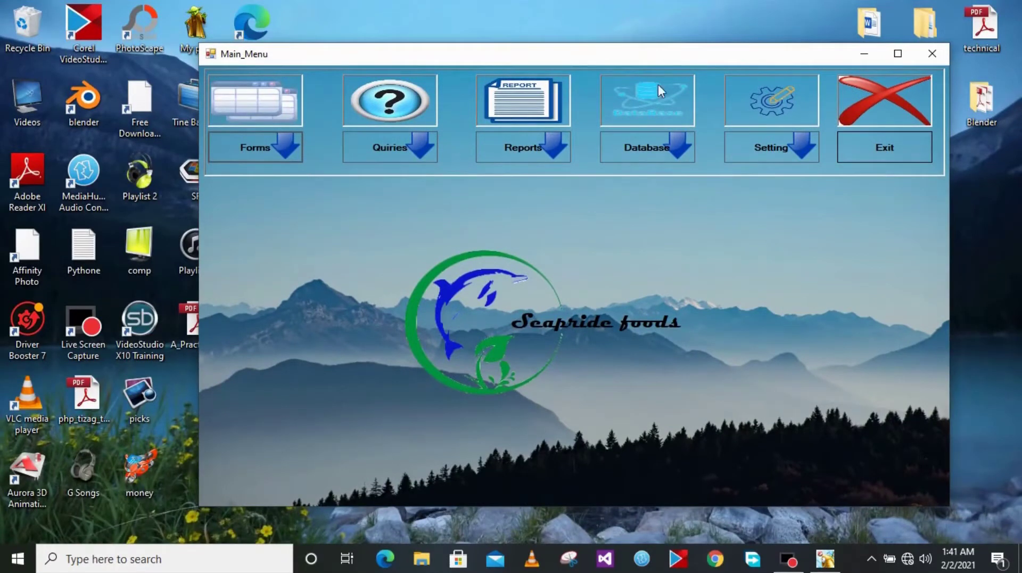
# Attempt database authentication with a user name and password, which is rejected as wrong
pyautogui.click(641, 149)
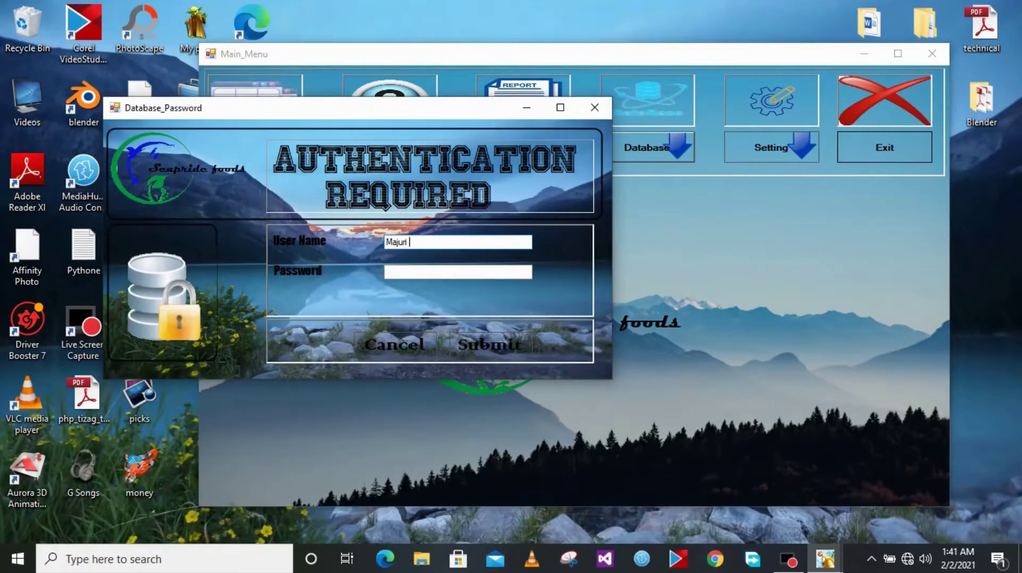
pyautogui.click(412, 272)
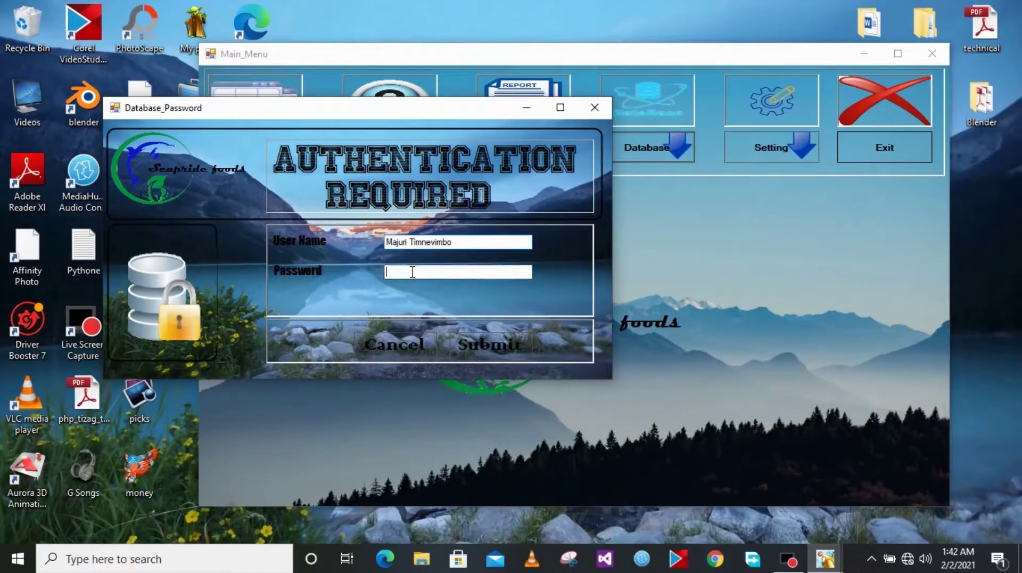
pyautogui.write('XXXXXXXXX')
pyautogui.click(496, 341)
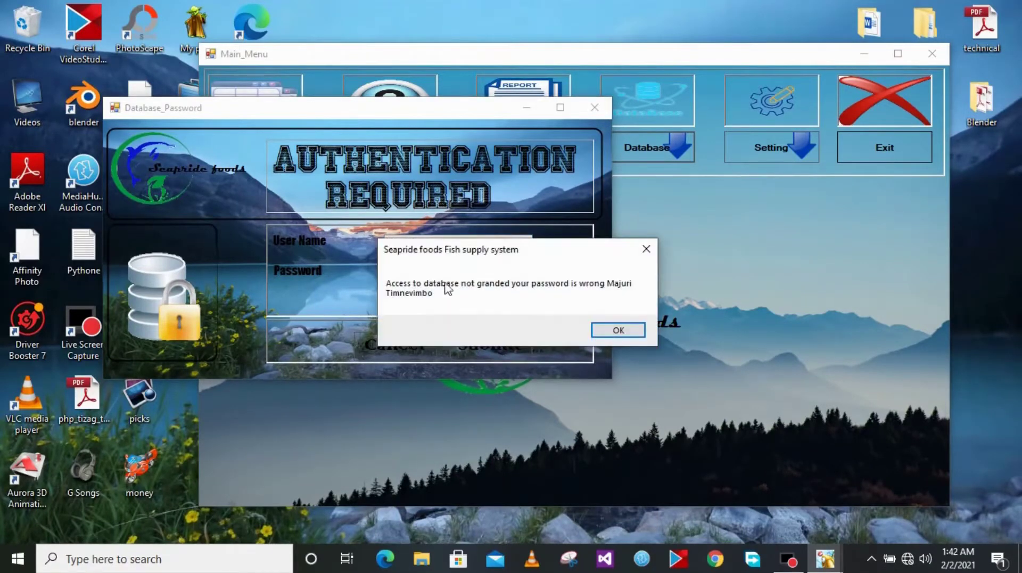
pyautogui.click(619, 330)
# Re-enter the database user name and password and accept the access granted message
pyautogui.click(636, 153)
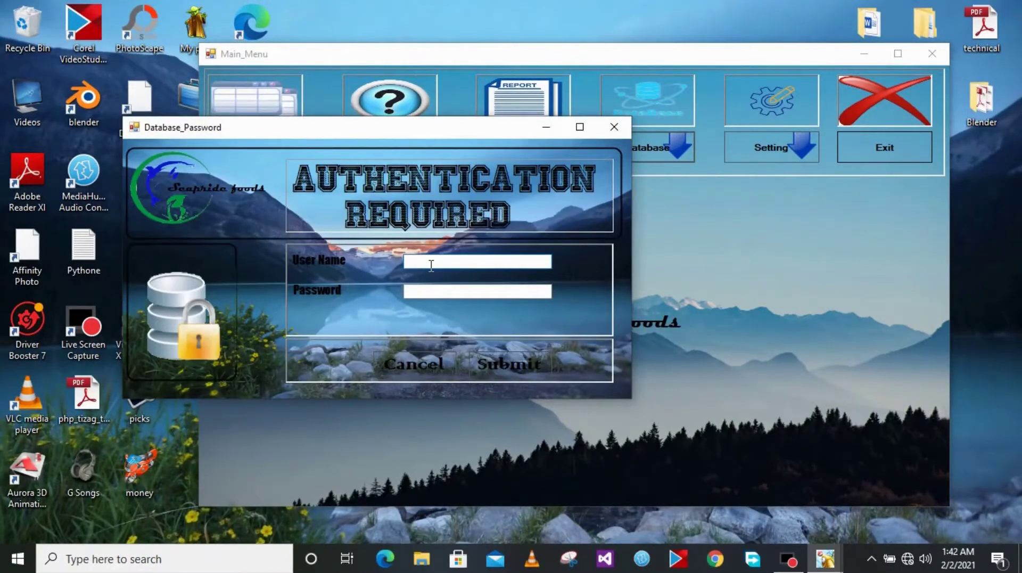
pyautogui.click(431, 265)
pyautogui.click(412, 292)
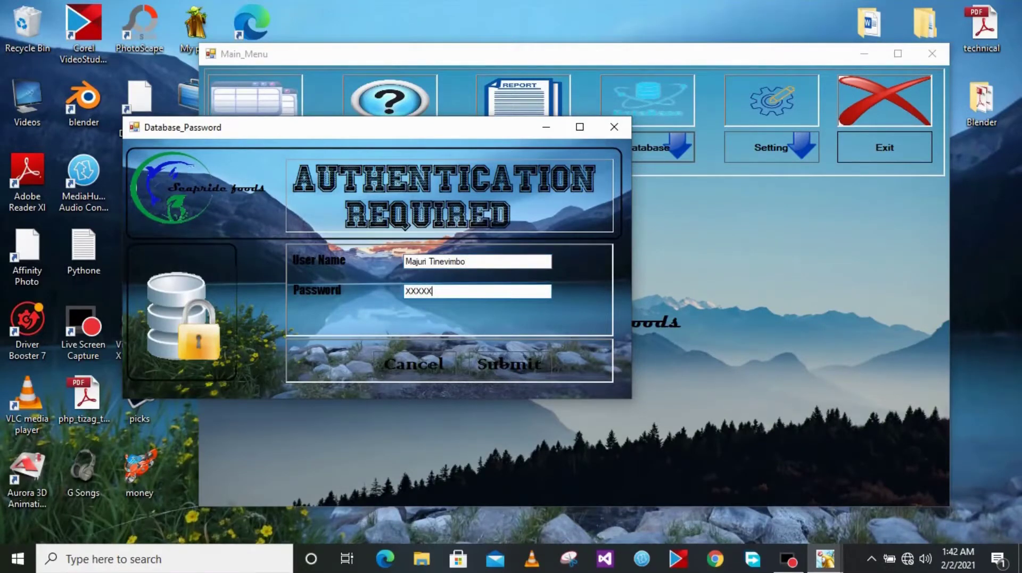
pyautogui.click(484, 355)
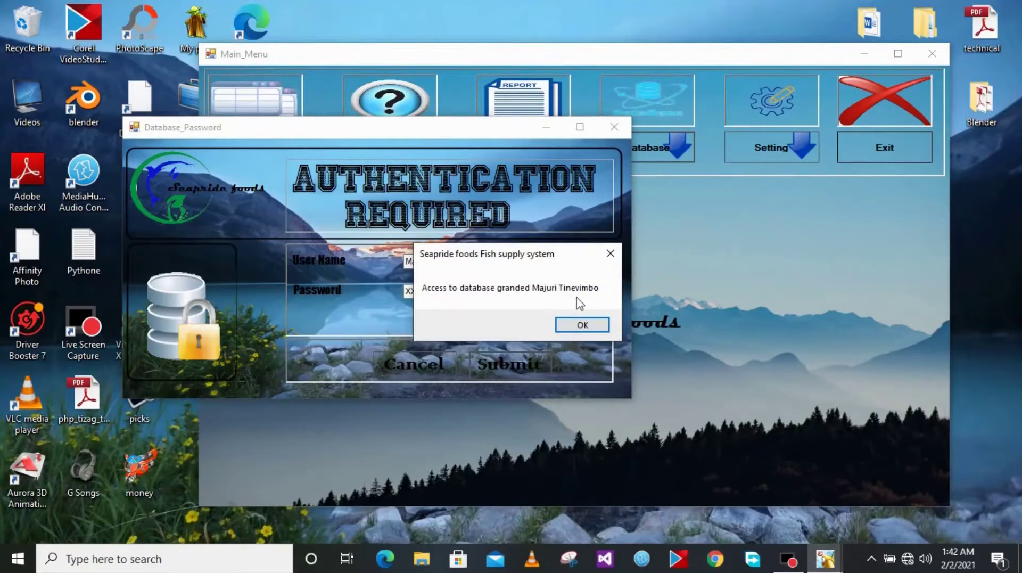
pyautogui.click(579, 324)
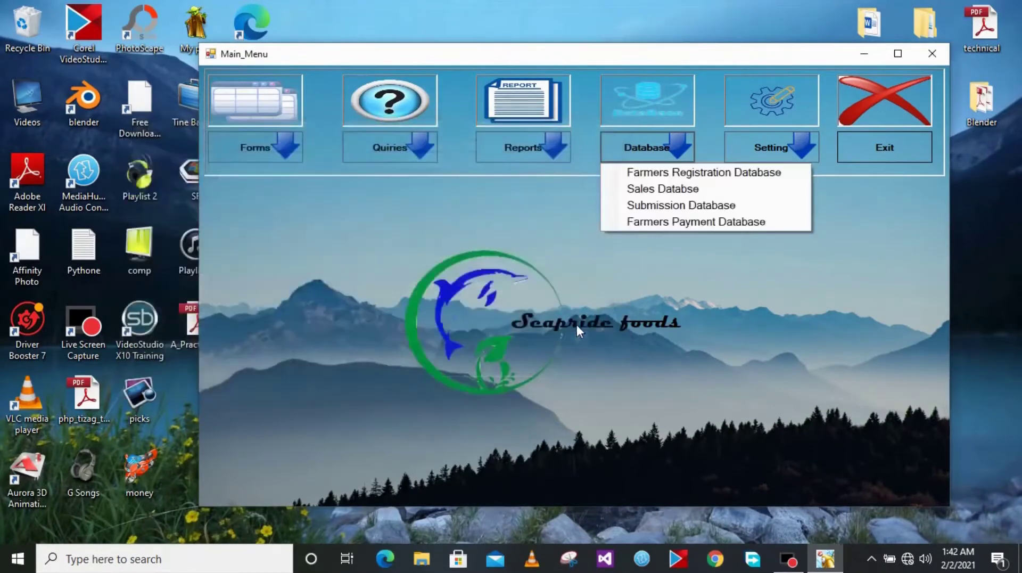
# Open the Farmers Payment Database table and close it again
pyautogui.click(651, 222)
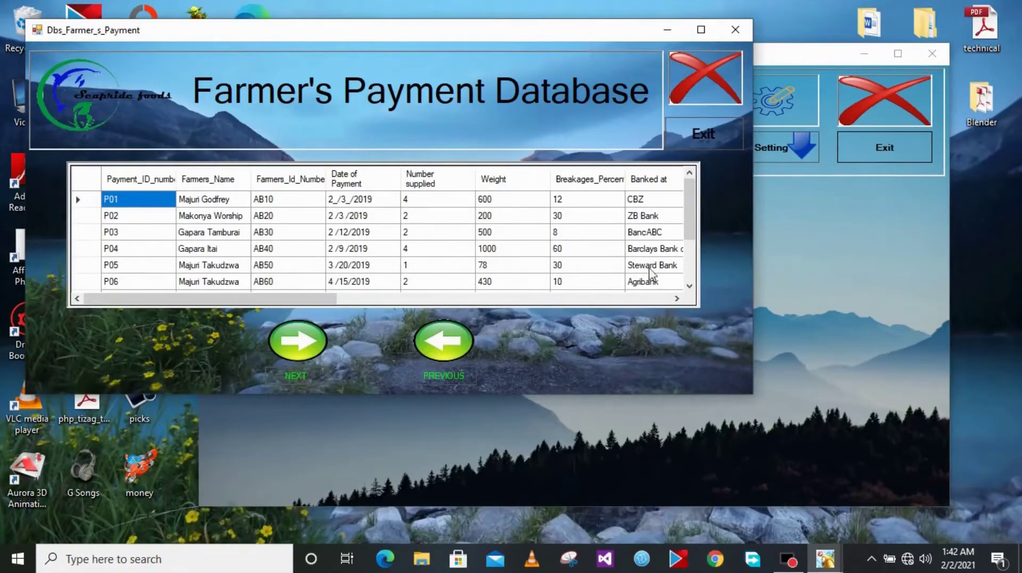
pyautogui.moveTo(685, 222); pyautogui.dragTo(697, 183)
pyautogui.click(710, 130)
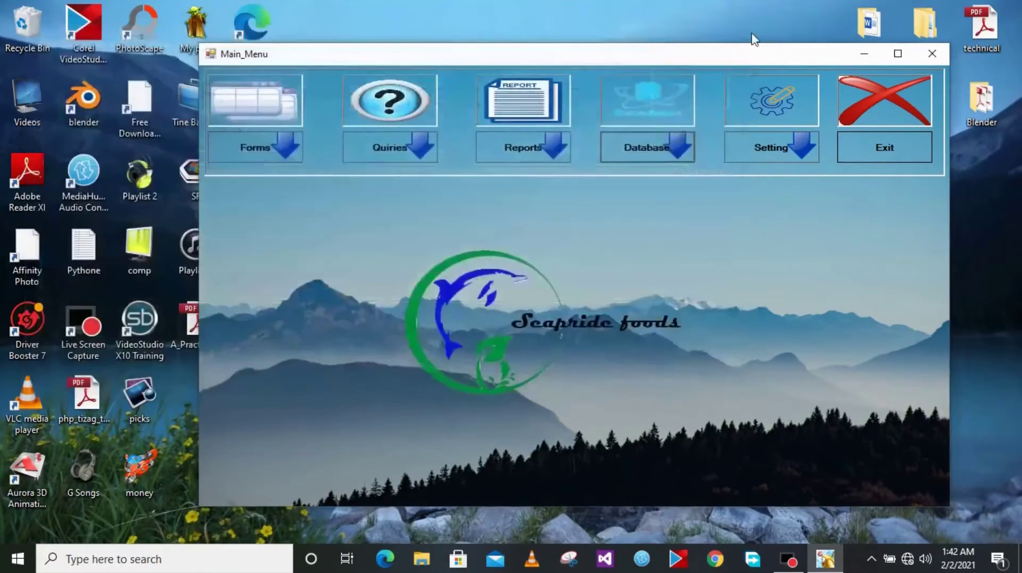
# Re-authenticate, browse the Farmers Registration Database records with NEXT, then exit it
pyautogui.click(634, 143)
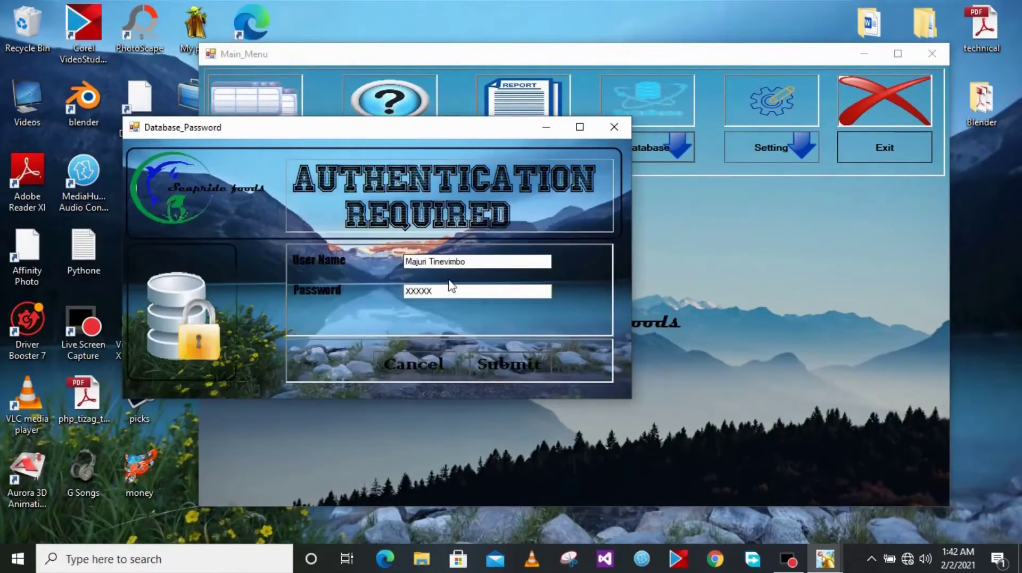
pyautogui.click(504, 360)
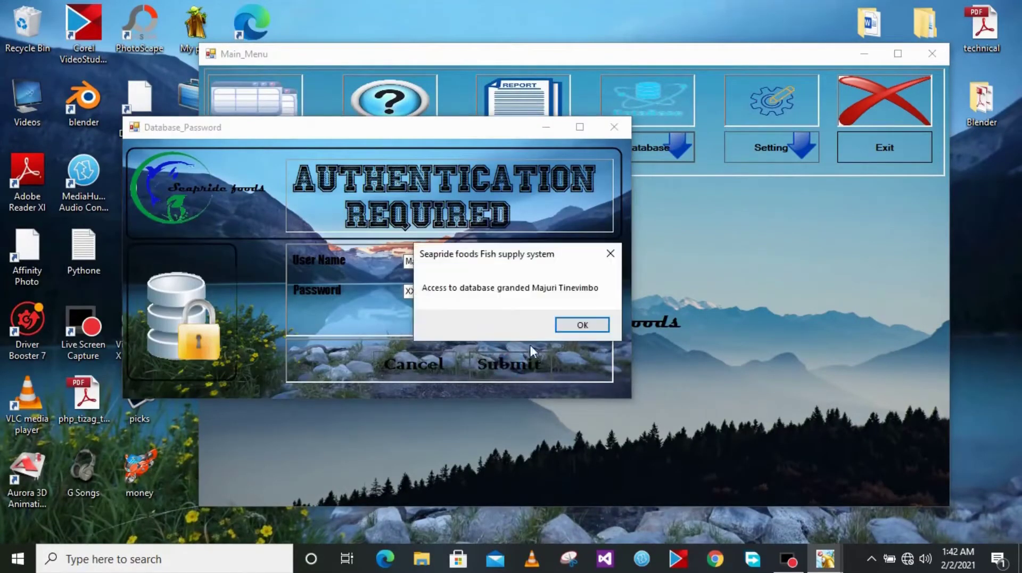
pyautogui.click(588, 327)
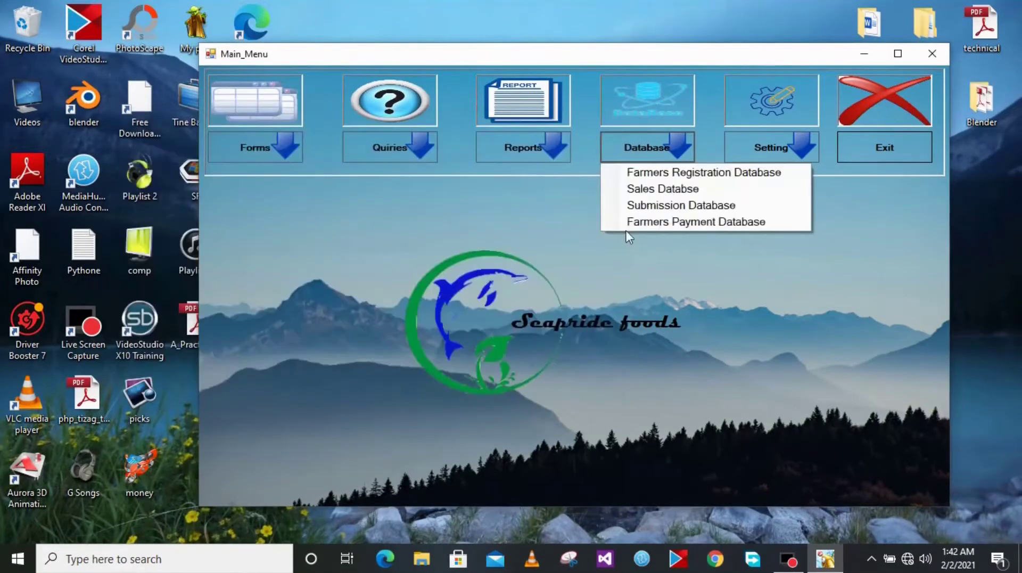
pyautogui.click(656, 177)
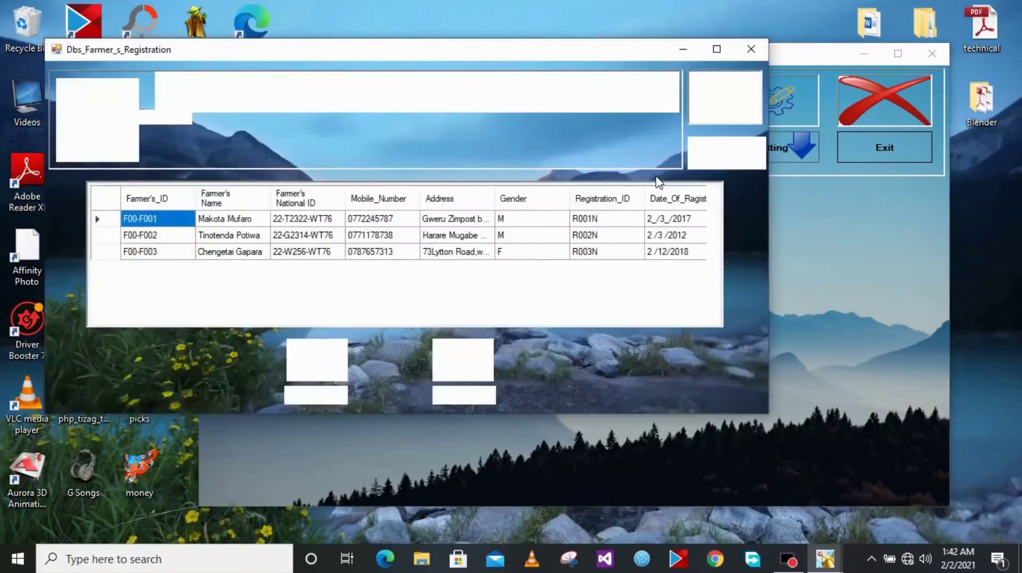
pyautogui.click(305, 394)
pyautogui.click(305, 393)
pyautogui.click(306, 394)
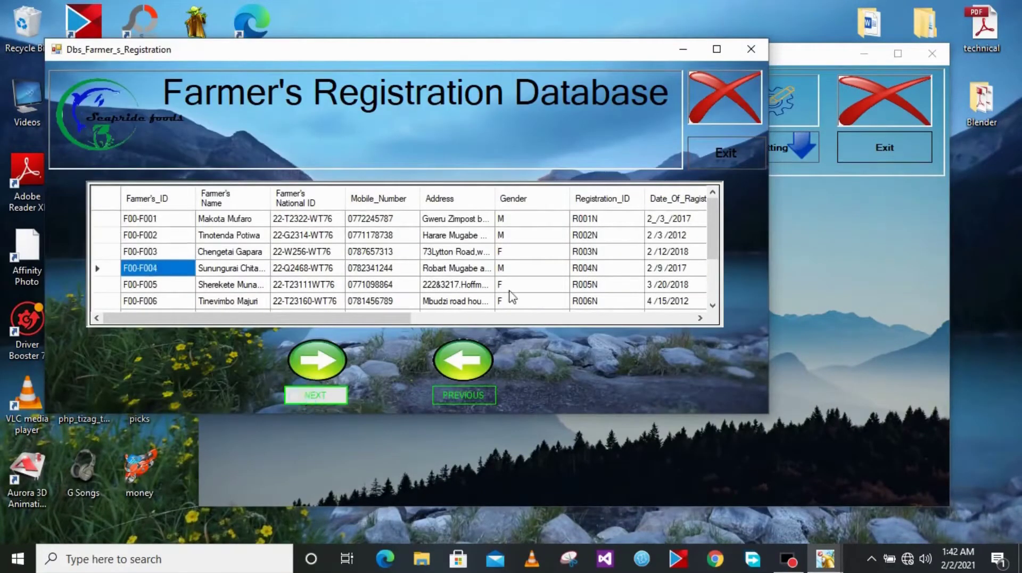
pyautogui.scroll(-1, 714, 261)
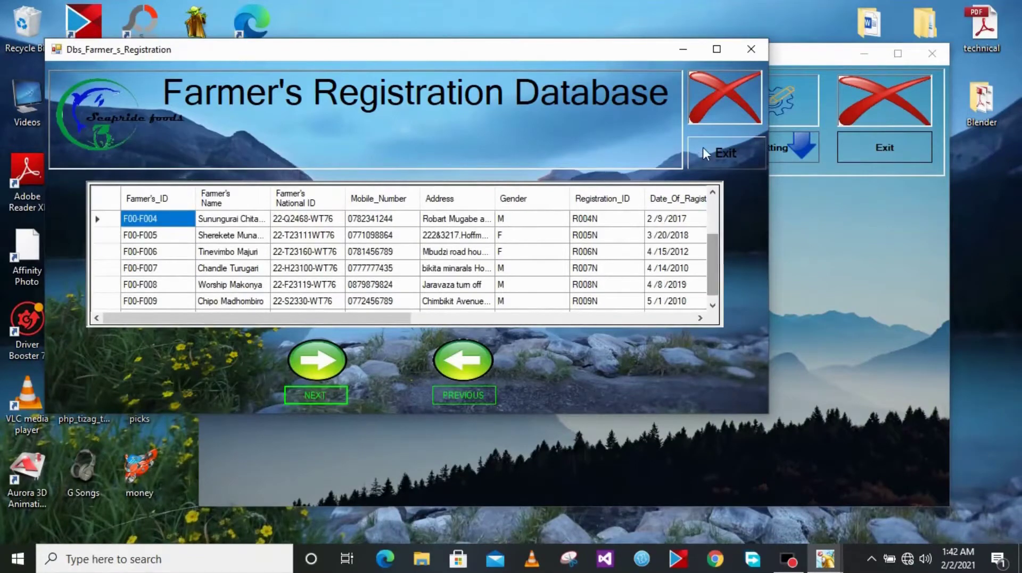
pyautogui.click(732, 152)
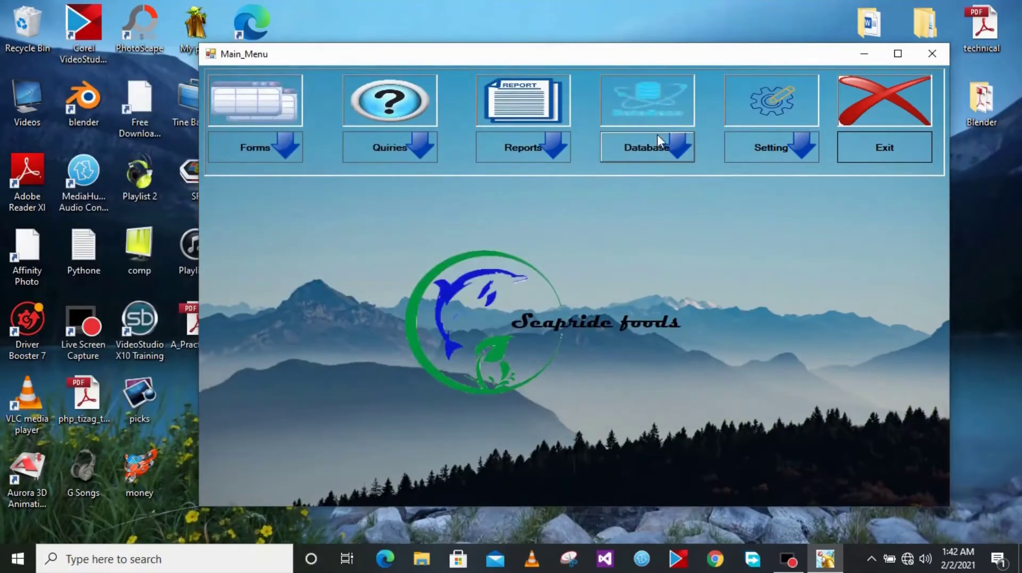
# Read Setting > Help > About Temporary farmers and close it
pyautogui.click(781, 142)
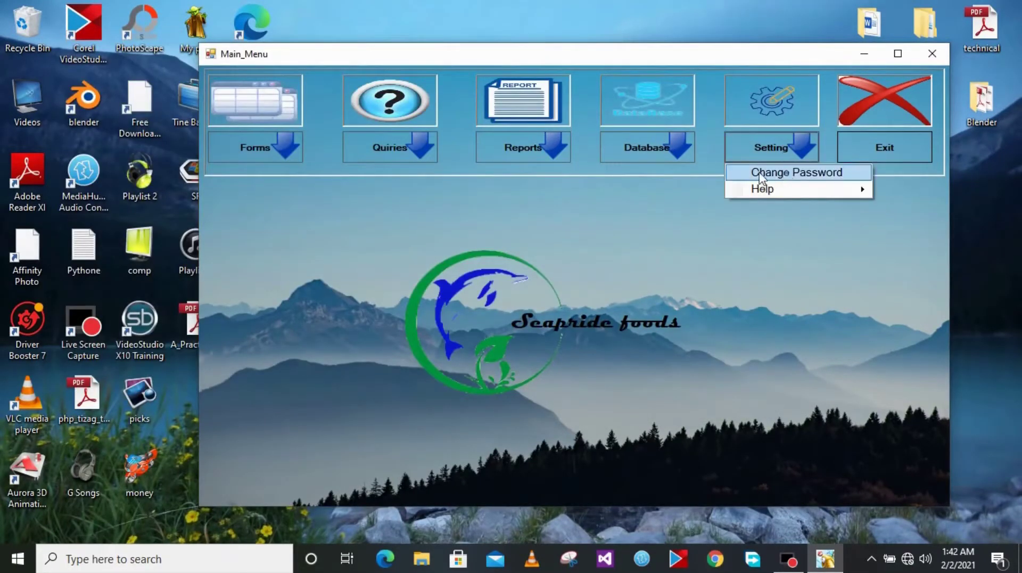
pyautogui.moveTo(771, 190)
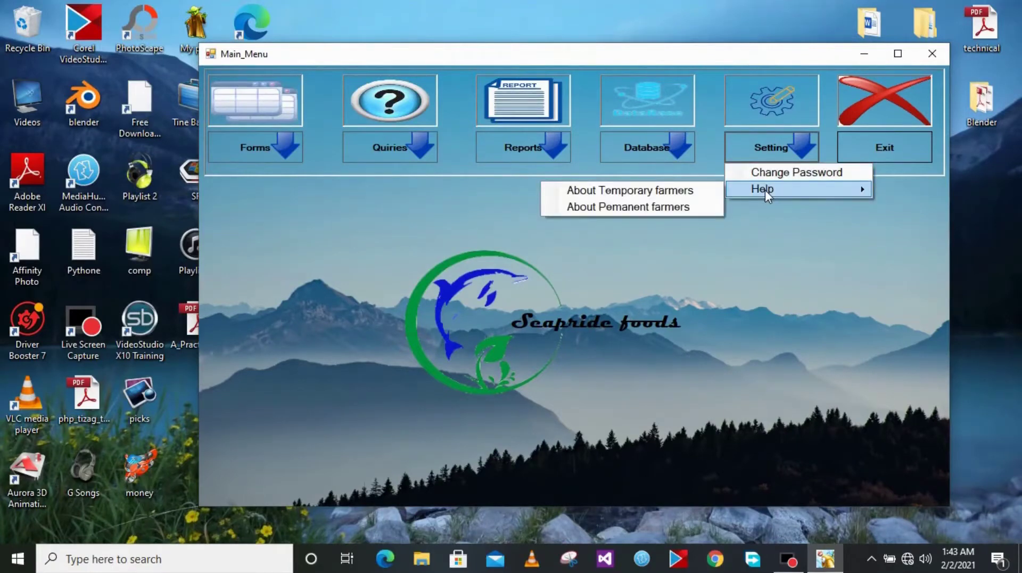
pyautogui.click(636, 190)
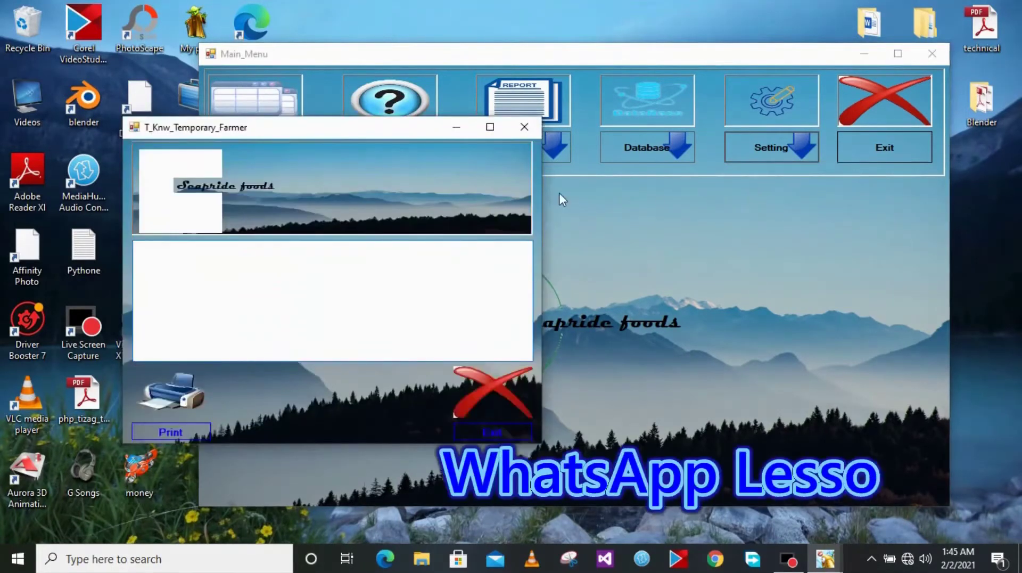
pyautogui.click(512, 277)
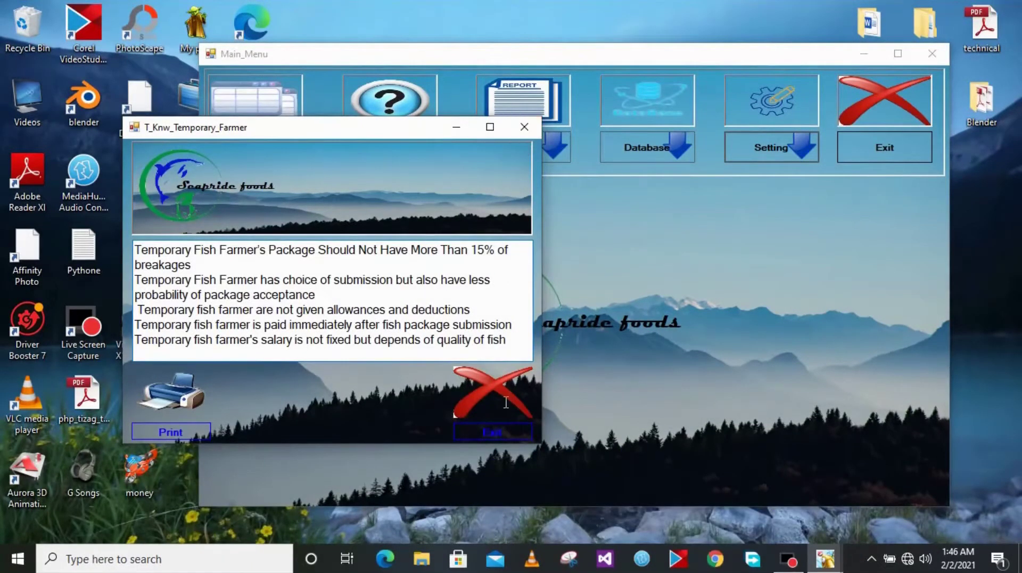
pyautogui.click(499, 433)
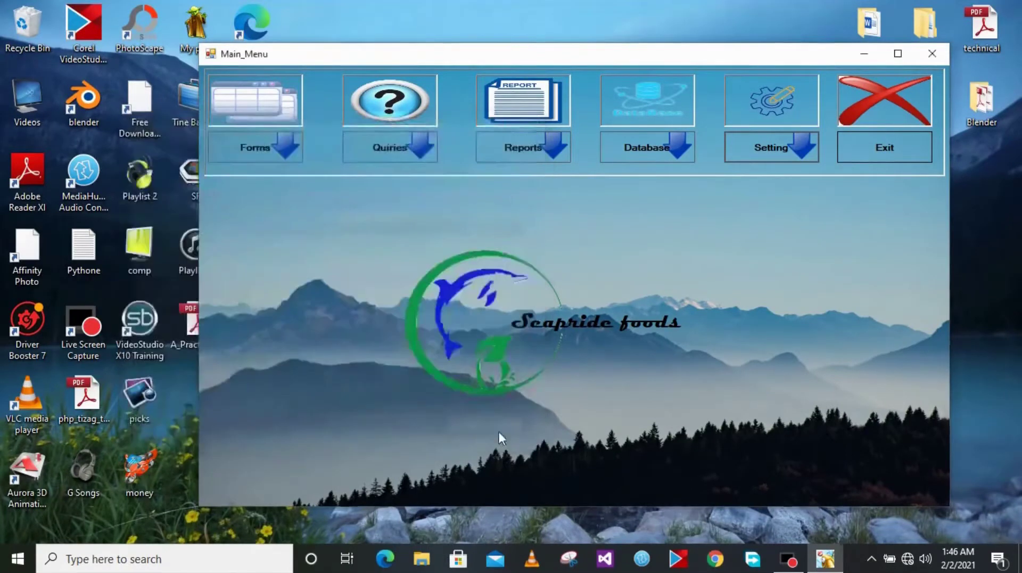
# View and close the Change Password form, then open Quiries > Farmers Registration Quiry
pyautogui.click(780, 149)
pyautogui.click(774, 173)
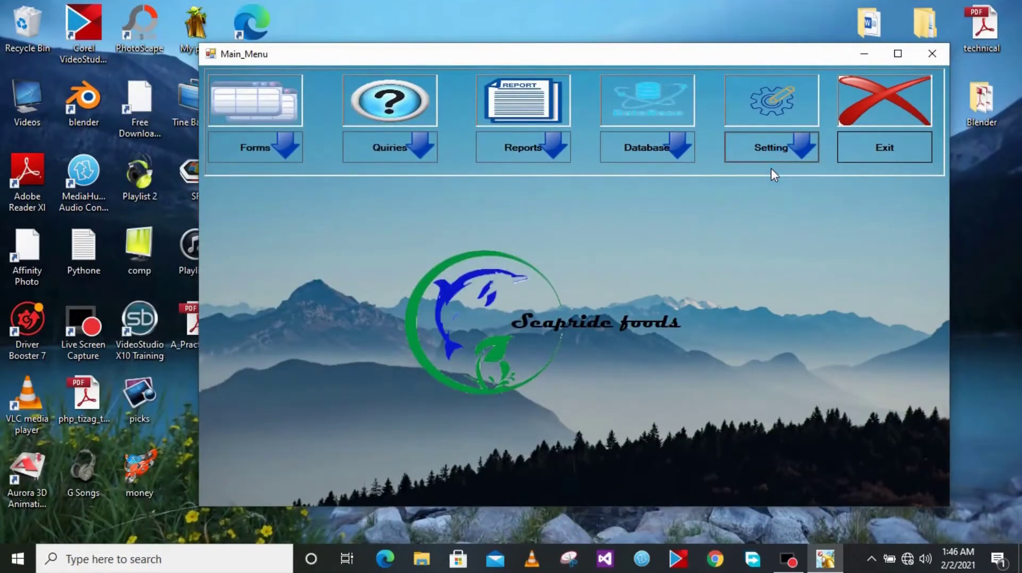
pyautogui.moveTo(266, 30); pyautogui.dragTo(360, 80)
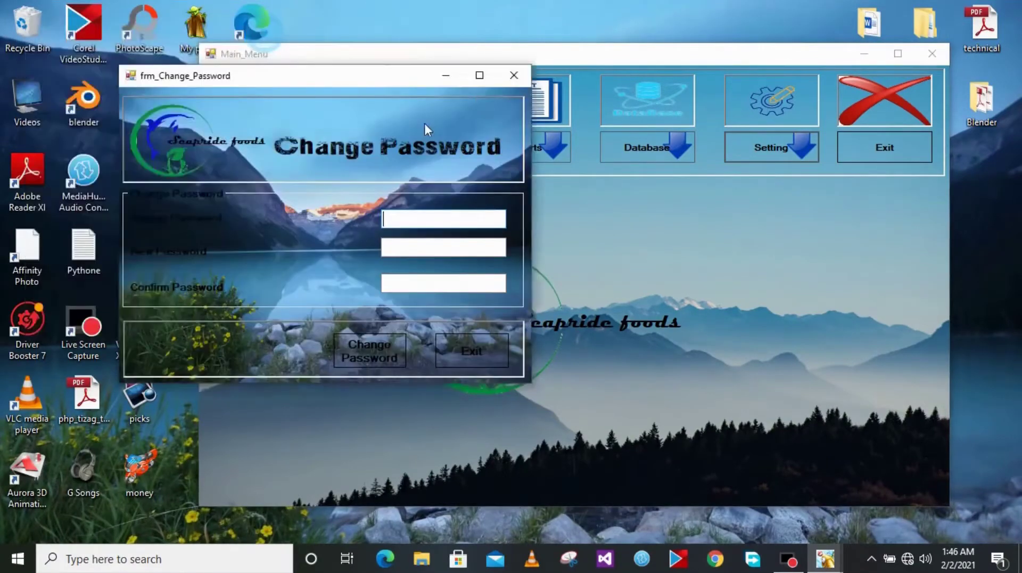
pyautogui.moveTo(424, 124); pyautogui.dragTo(499, 180)
pyautogui.click(542, 280)
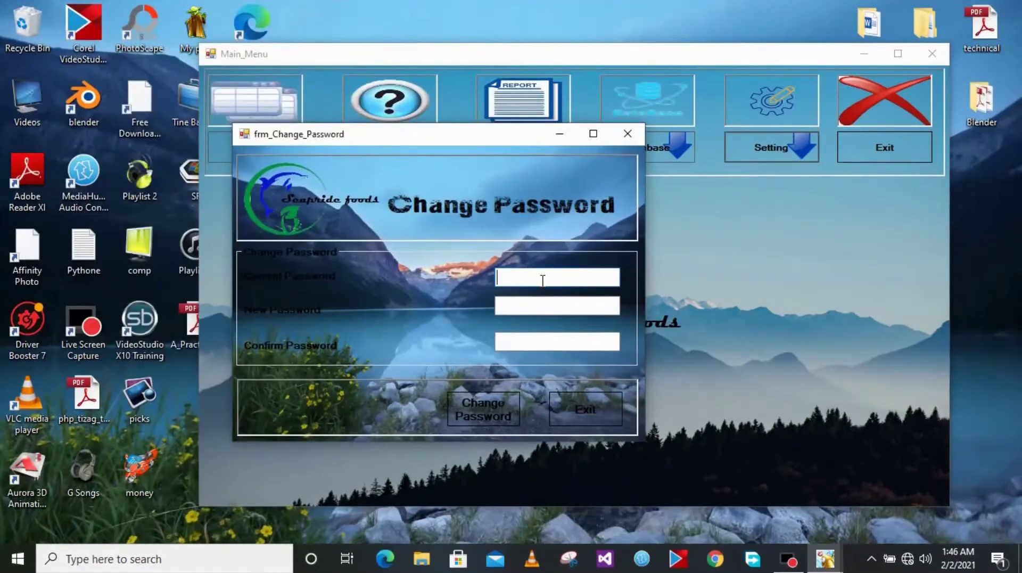
pyautogui.click(627, 135)
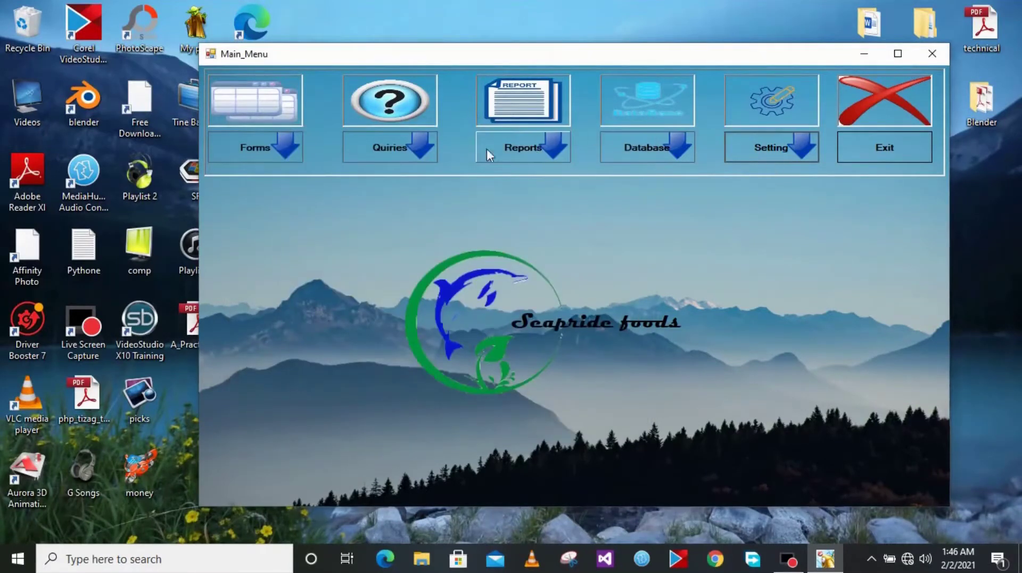
pyautogui.click(389, 151)
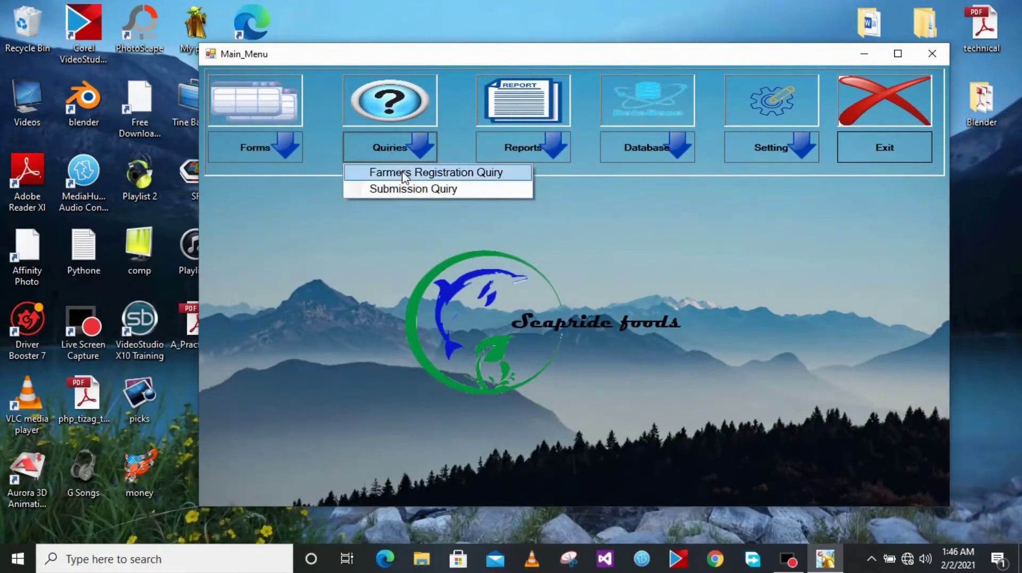
pyautogui.click(402, 172)
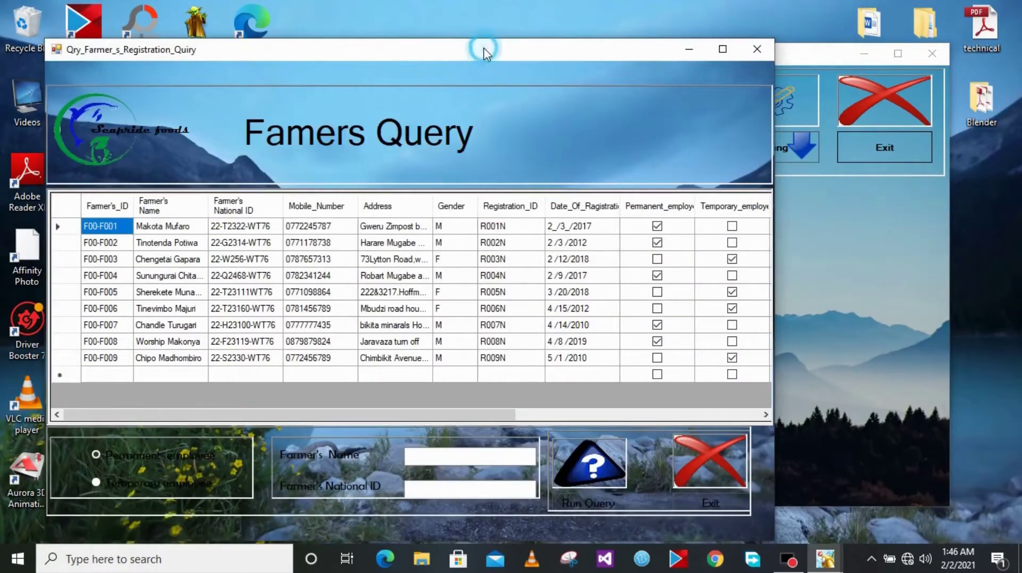
# Run the Famers Query for Permanent employees, then for Temporary employees
pyautogui.moveTo(484, 49); pyautogui.dragTo(565, 40)
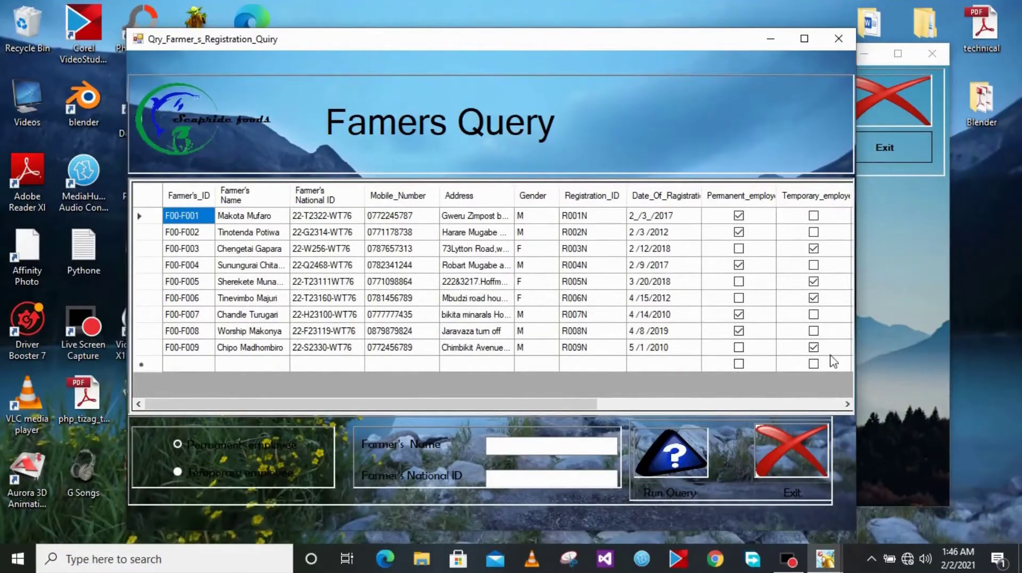
pyautogui.click(189, 444)
pyautogui.click(663, 491)
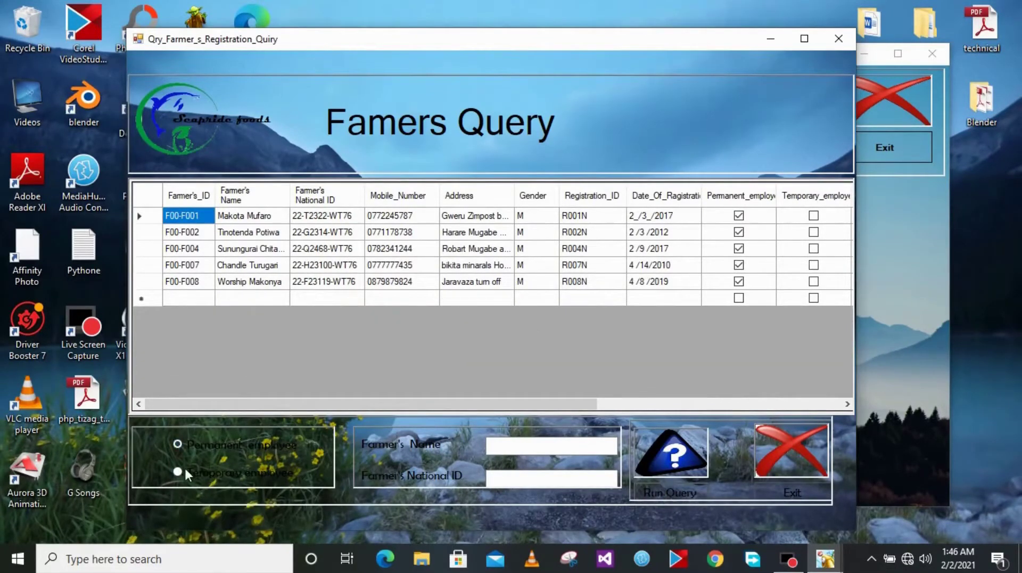
pyautogui.click(659, 489)
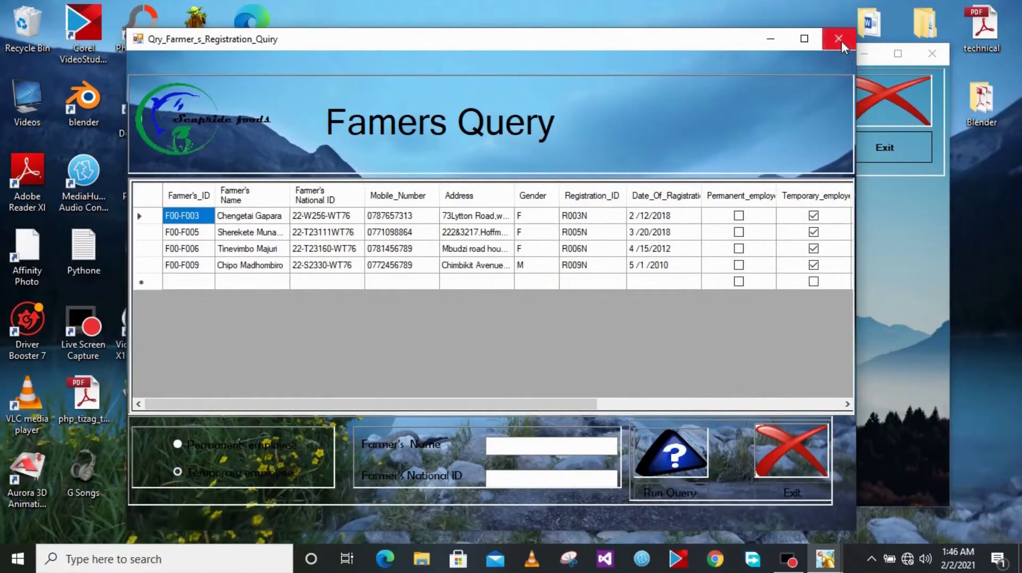
# Close the query and page the Client Registration records from Maj-Capitals to Makaza-Hotel, then exit
pyautogui.click(777, 496)
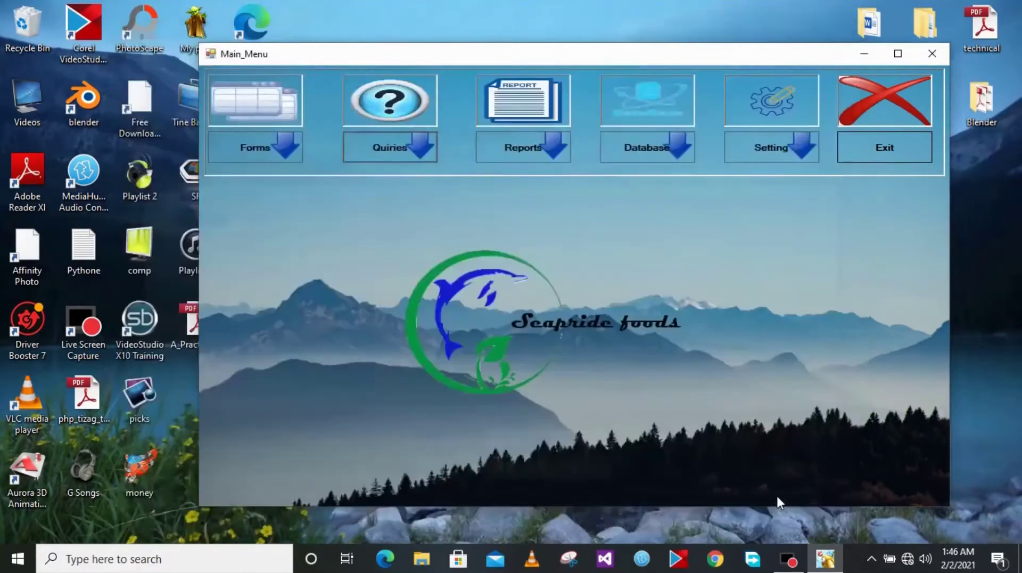
pyautogui.click(257, 147)
pyautogui.click(270, 172)
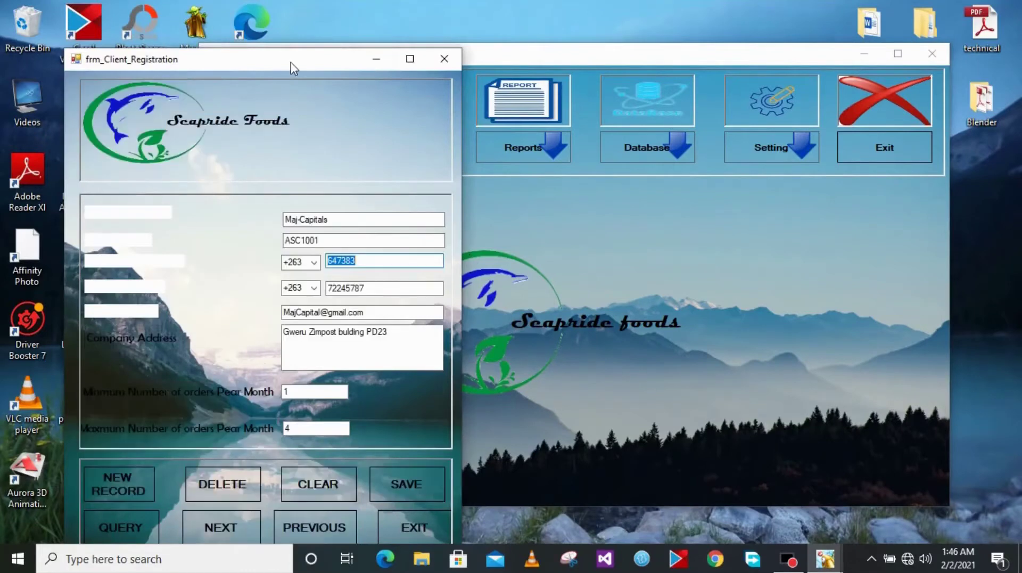
pyautogui.moveTo(292, 64); pyautogui.dragTo(324, 31)
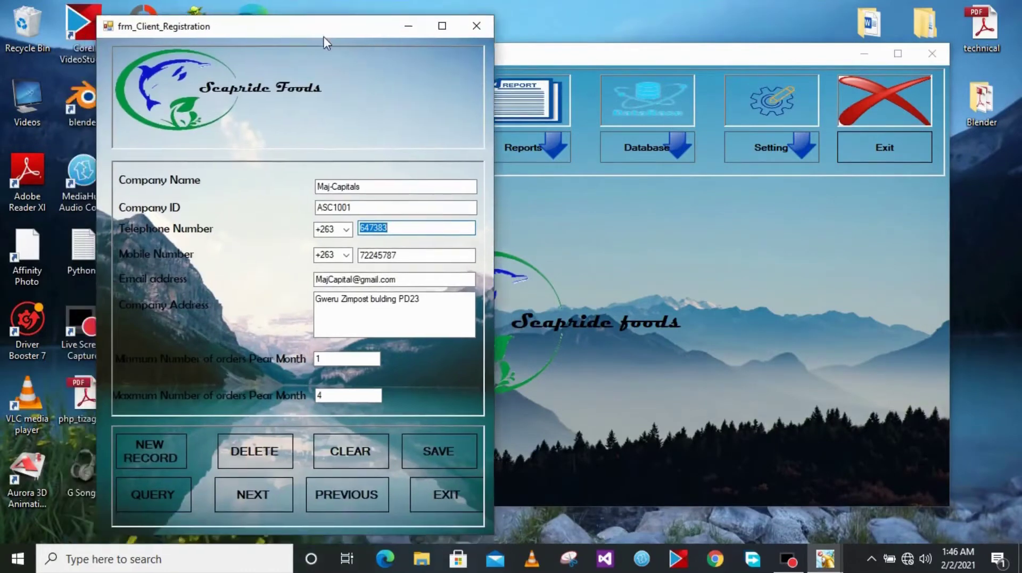
pyautogui.click(251, 496)
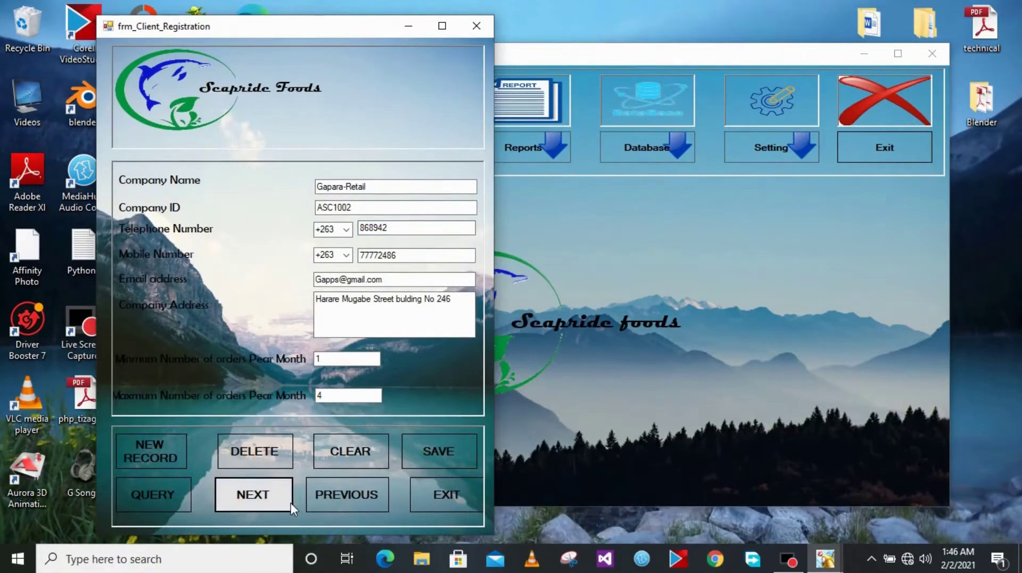
pyautogui.click(290, 503)
pyautogui.click(268, 504)
pyautogui.click(269, 504)
pyautogui.click(268, 505)
pyautogui.click(269, 505)
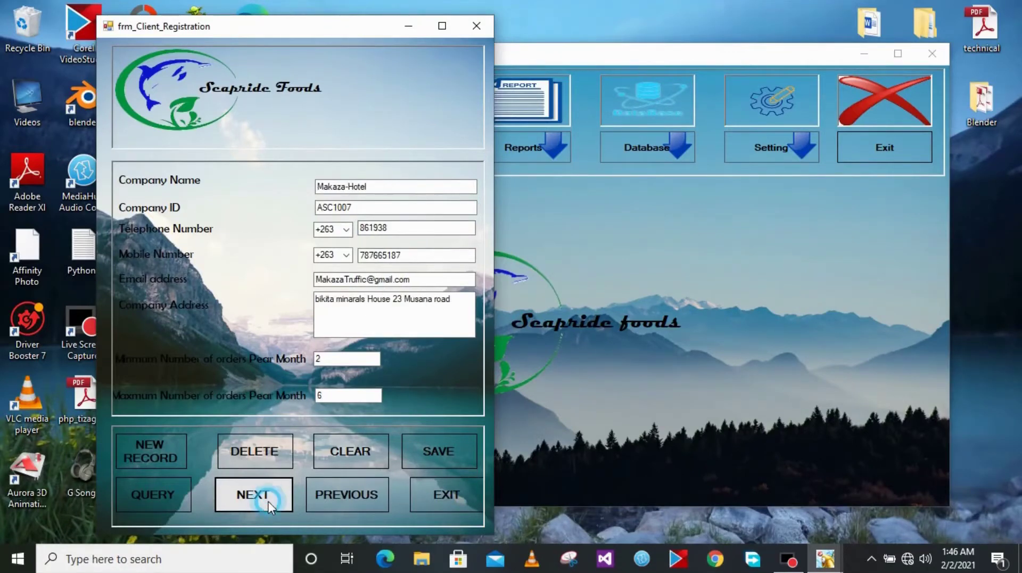
pyautogui.click(433, 479)
# Open Forms > Submission Form and close it with the red X
pyautogui.click(261, 153)
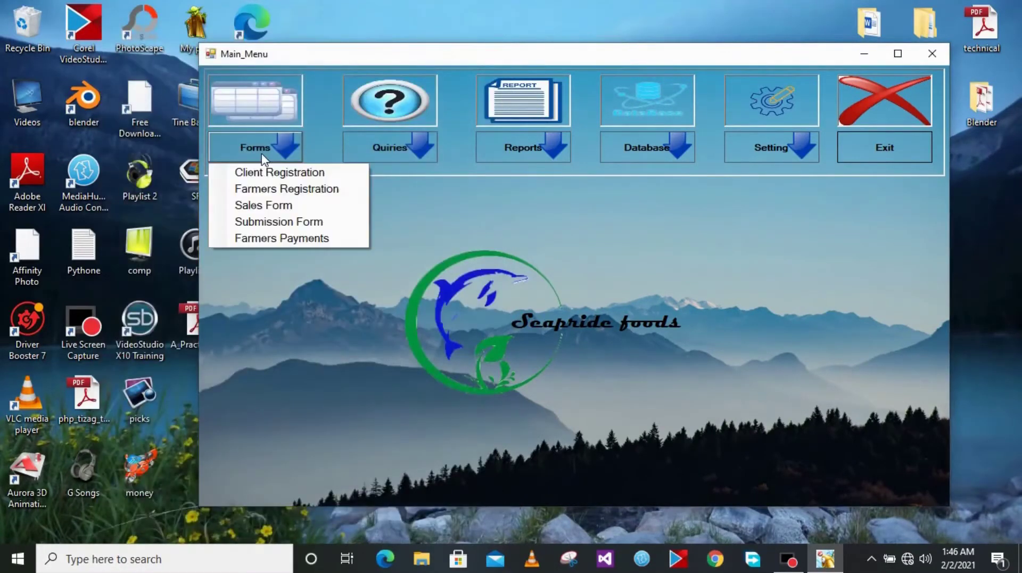
pyautogui.click(281, 222)
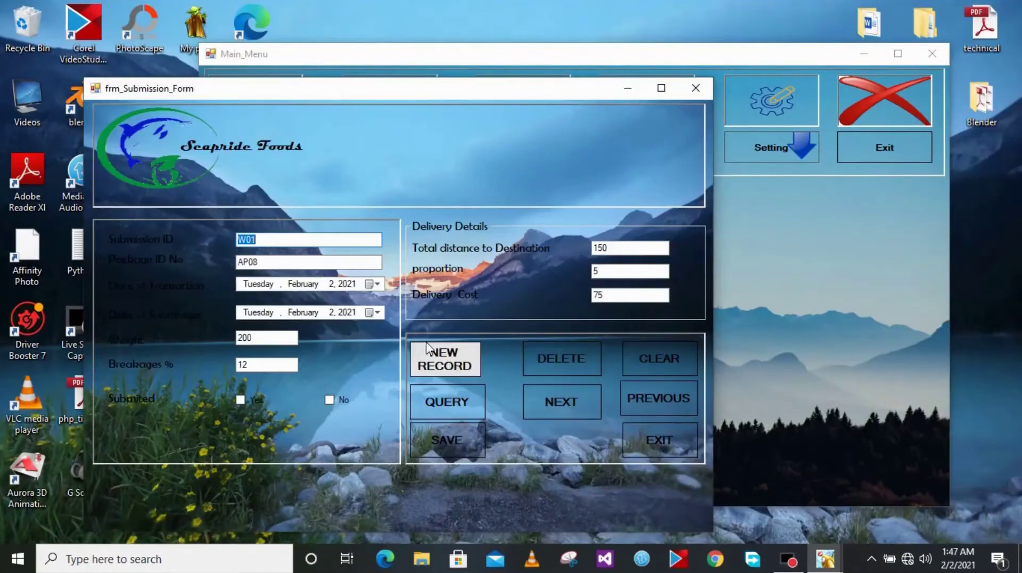
pyautogui.click(696, 88)
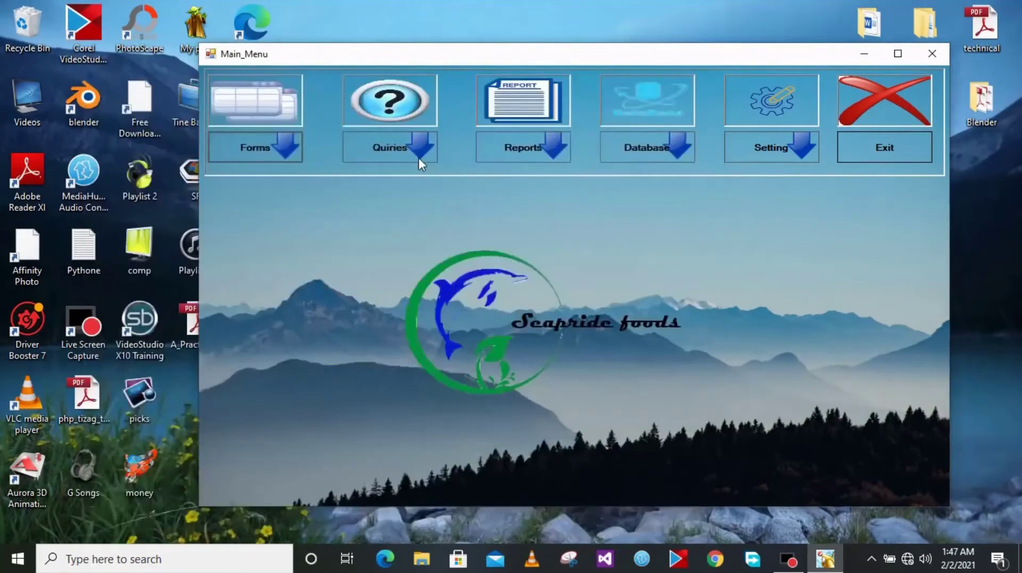
# Open the Sales Form, step through records, start a NEW sale and choose Cash payment
pyautogui.click(266, 150)
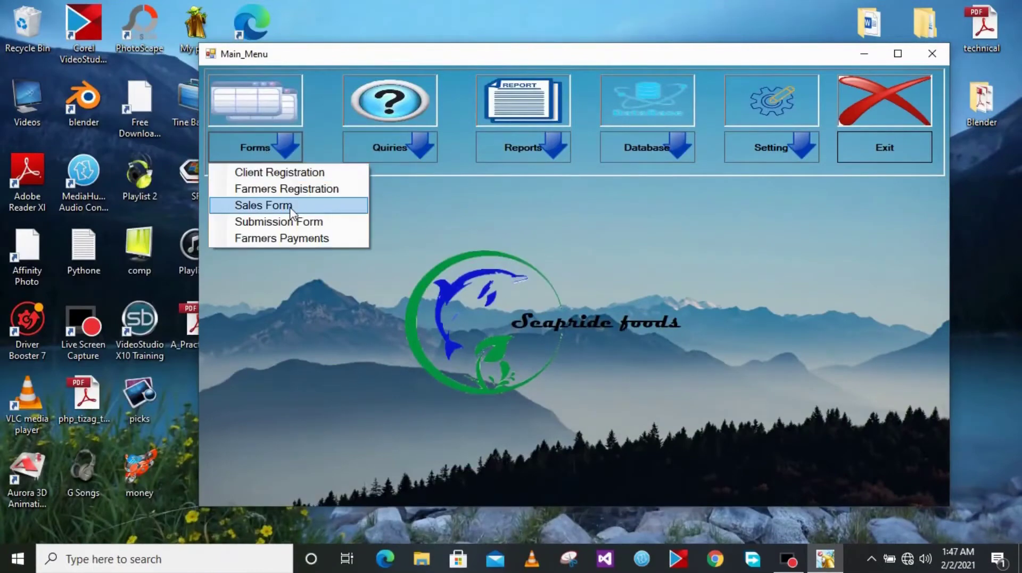
pyautogui.click(294, 208)
pyautogui.click(589, 520)
pyautogui.click(590, 519)
pyautogui.click(589, 519)
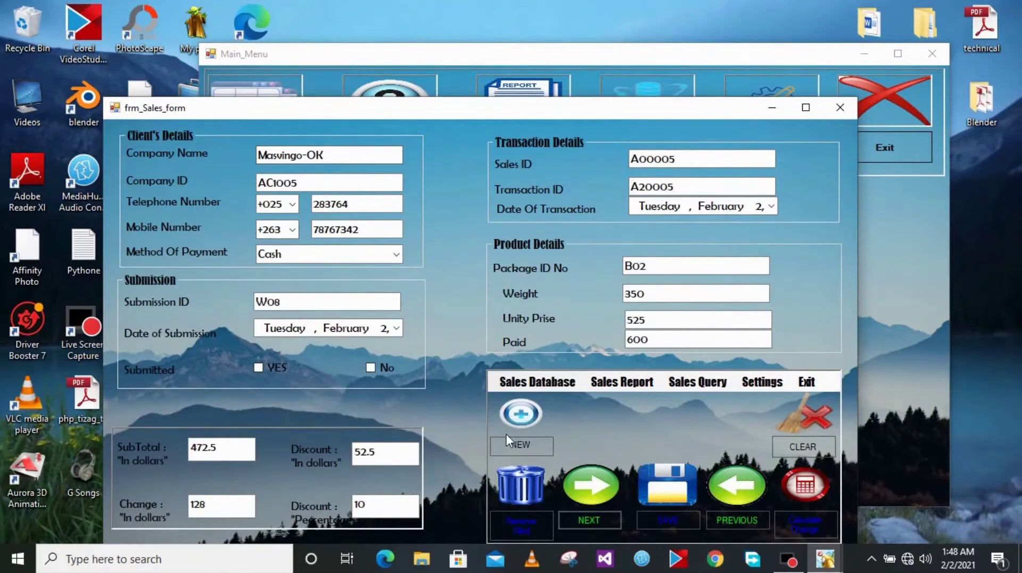
pyautogui.click(541, 445)
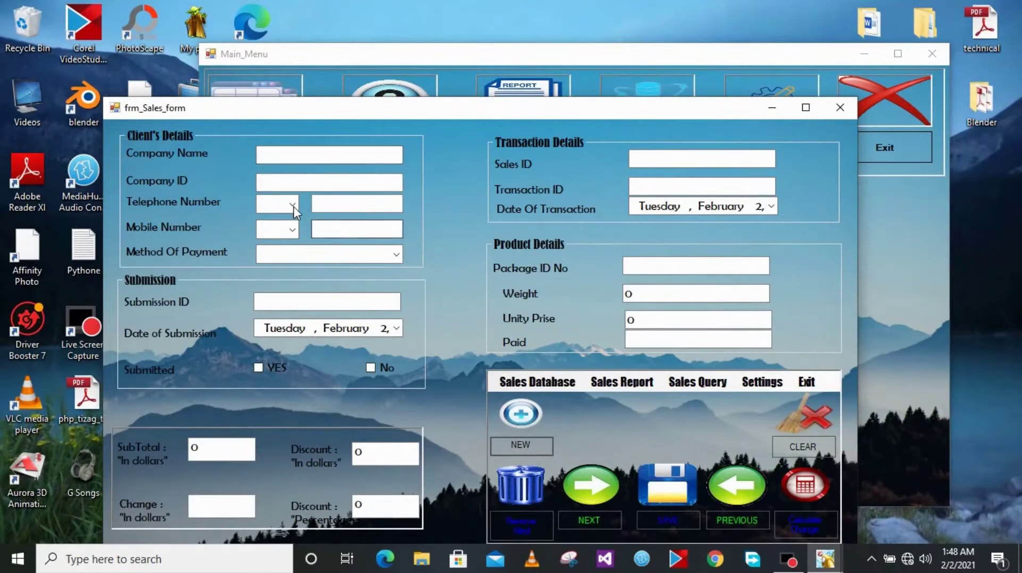
pyautogui.click(392, 256)
pyautogui.click(326, 272)
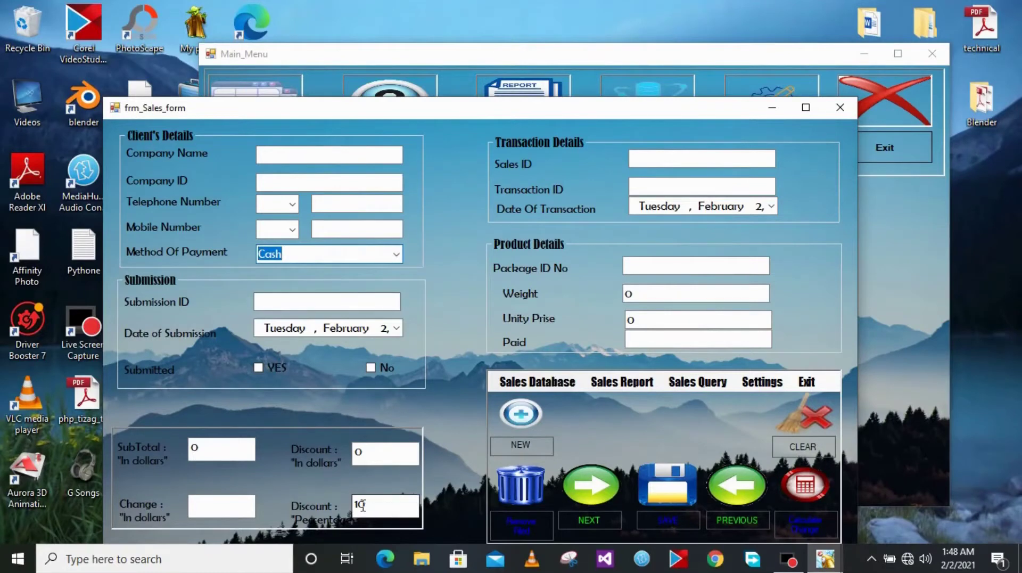
# Enter weight 400 and paid 560, then calculate the change
pyautogui.click(665, 292)
pyautogui.write('400')
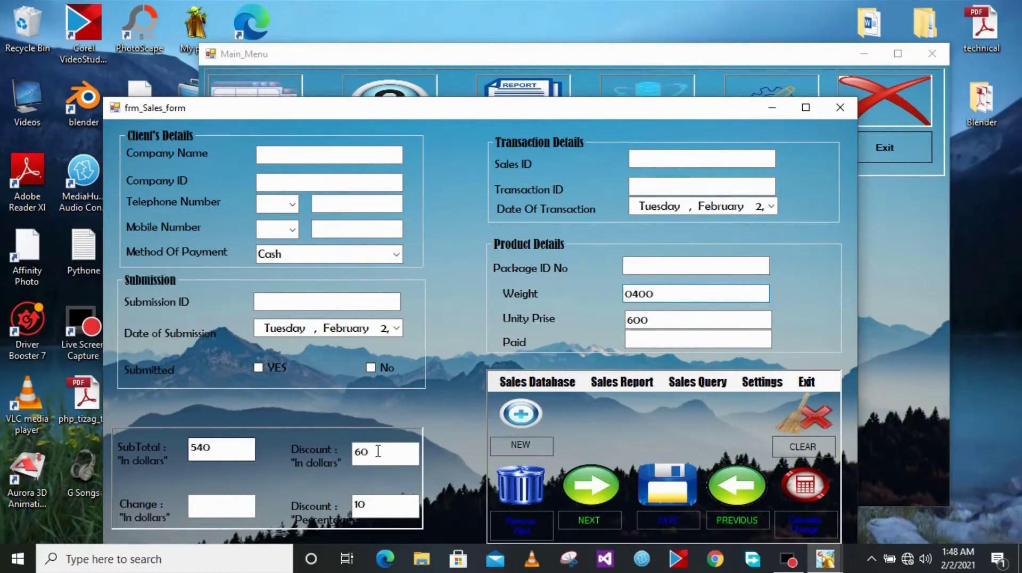
pyautogui.click(642, 342)
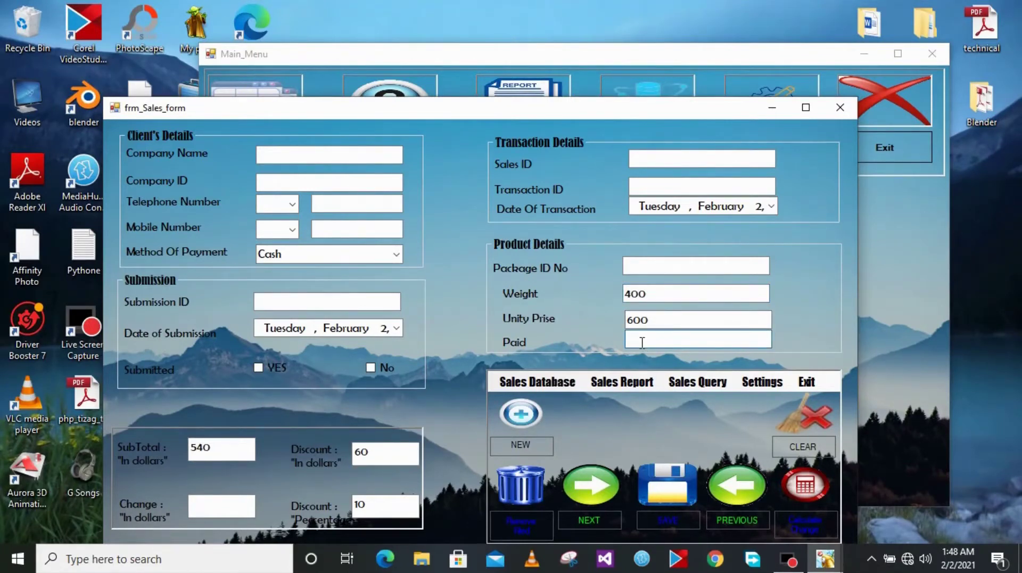
pyautogui.write('560')
pyautogui.click(804, 515)
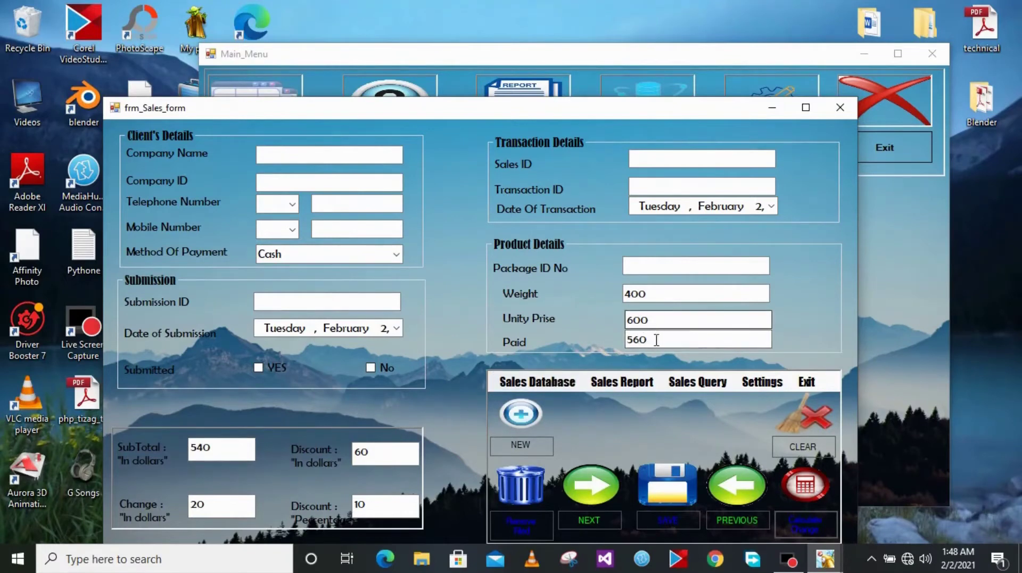
# Change the paid amount to 400 and recalculate the change
pyautogui.moveTo(658, 338); pyautogui.dragTo(587, 346)
pyautogui.write('400')
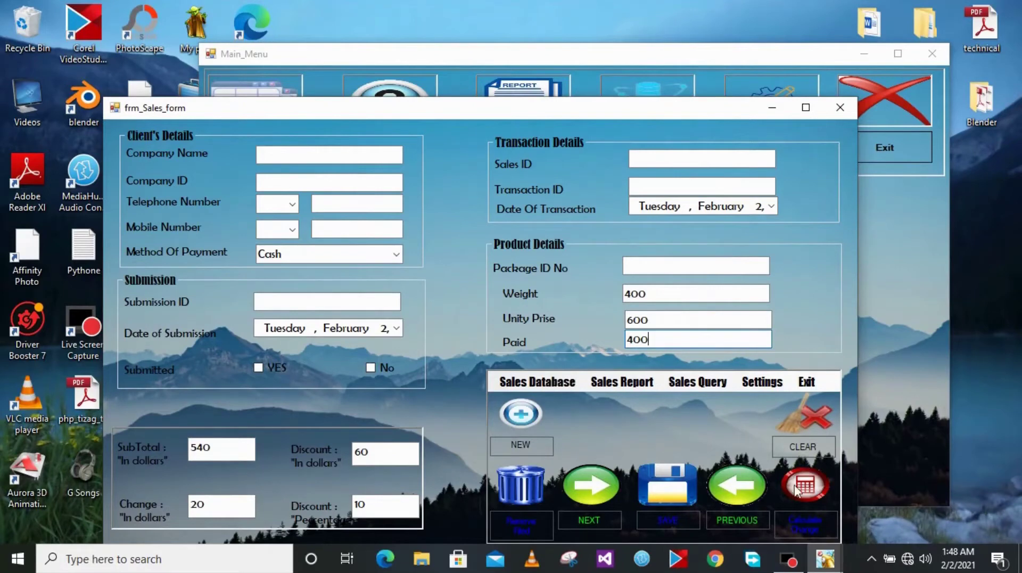
pyautogui.click(799, 515)
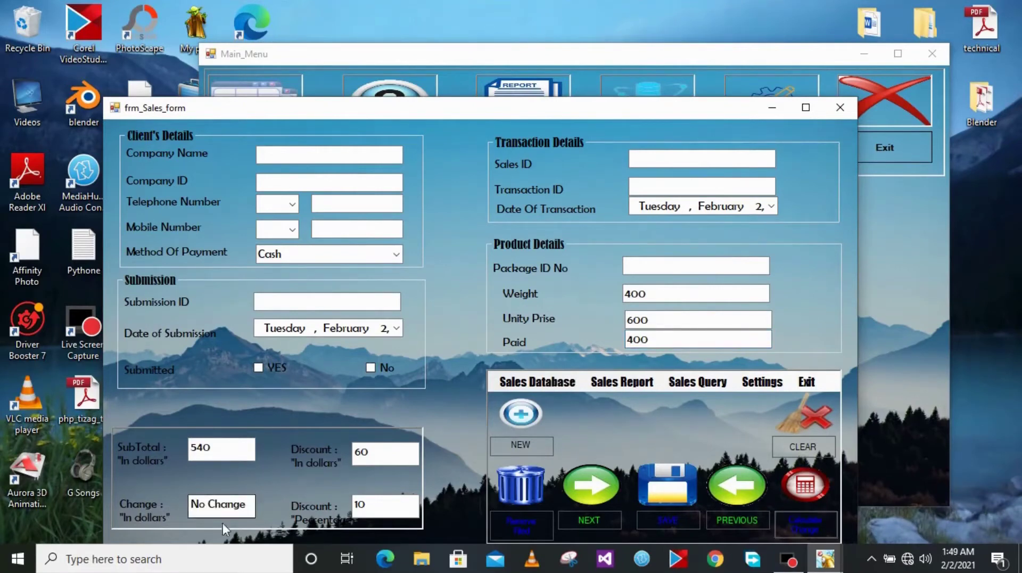
# Edit the weight to 4890 so the sales totals recalculate
pyautogui.click(665, 339)
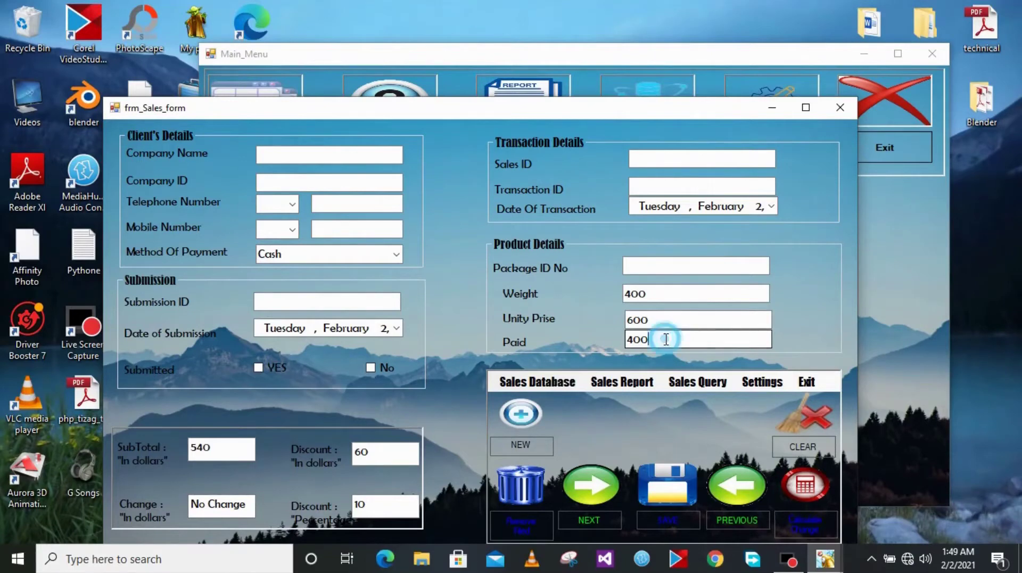
pyautogui.click(656, 293)
pyautogui.press('BackSpace')
pyautogui.press('BackSpace')
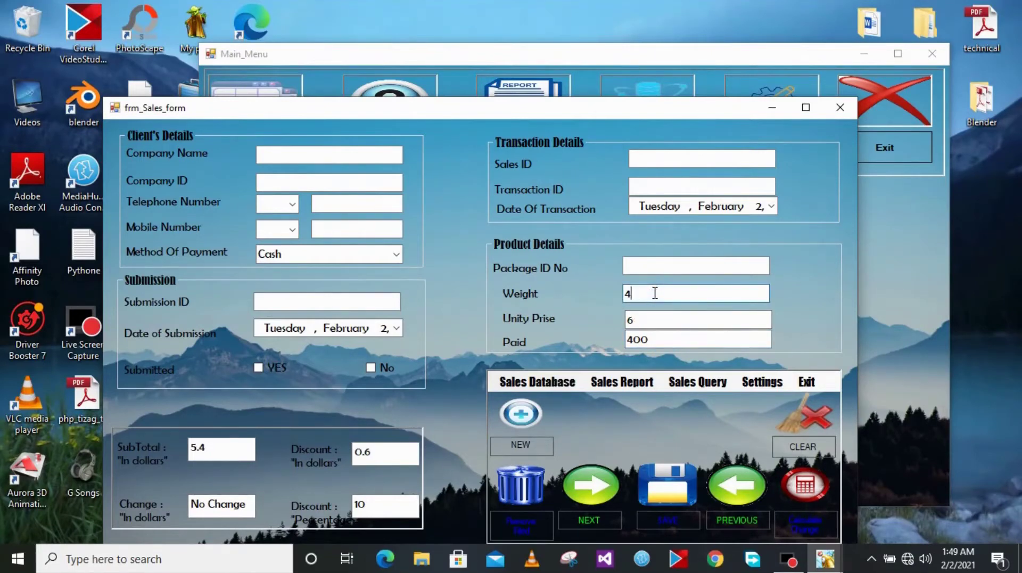
pyautogui.write('89')
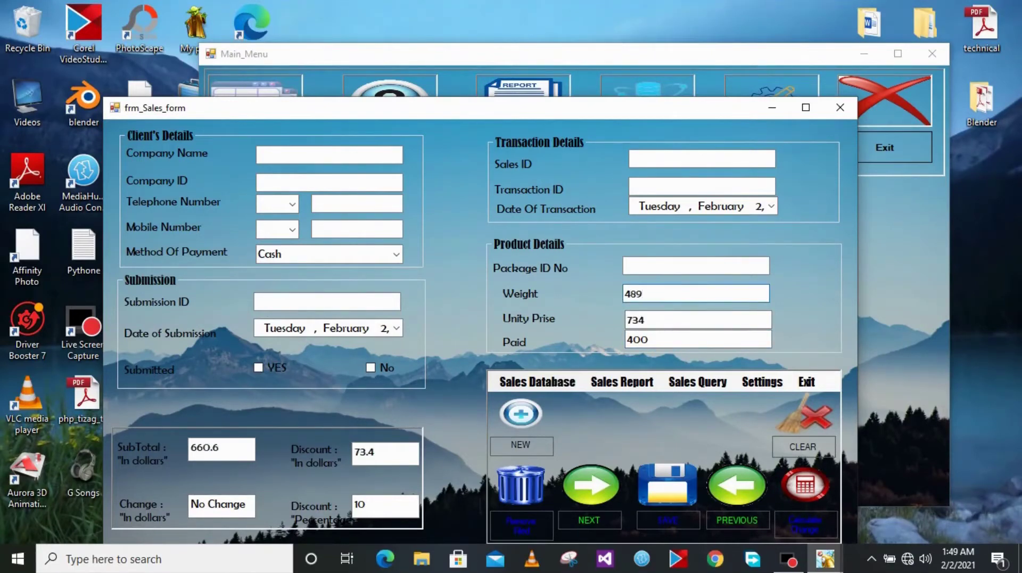
pyautogui.write('0')
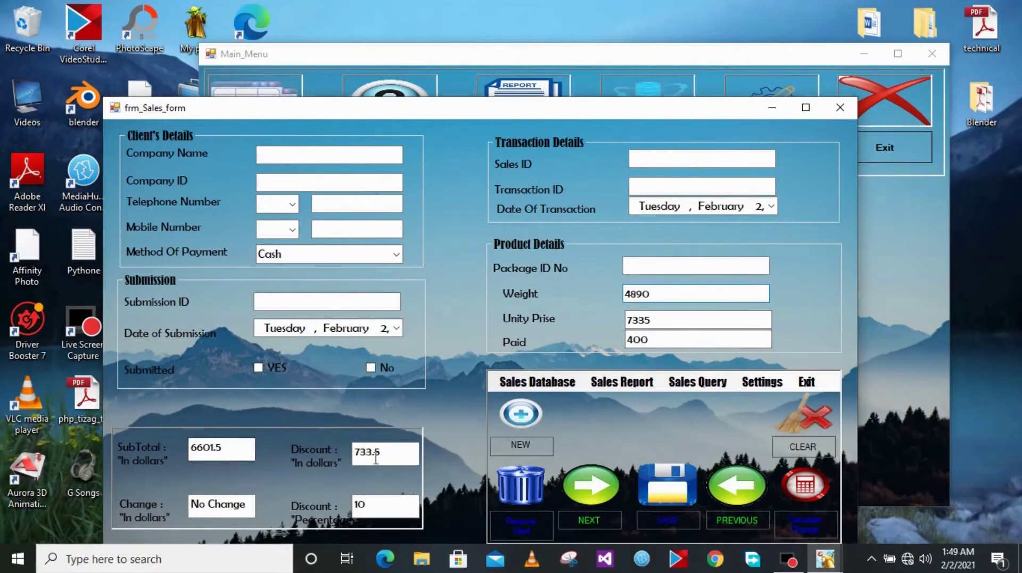
# Switch the method of payment to E-money, then to Credit
pyautogui.click(387, 255)
pyautogui.click(395, 253)
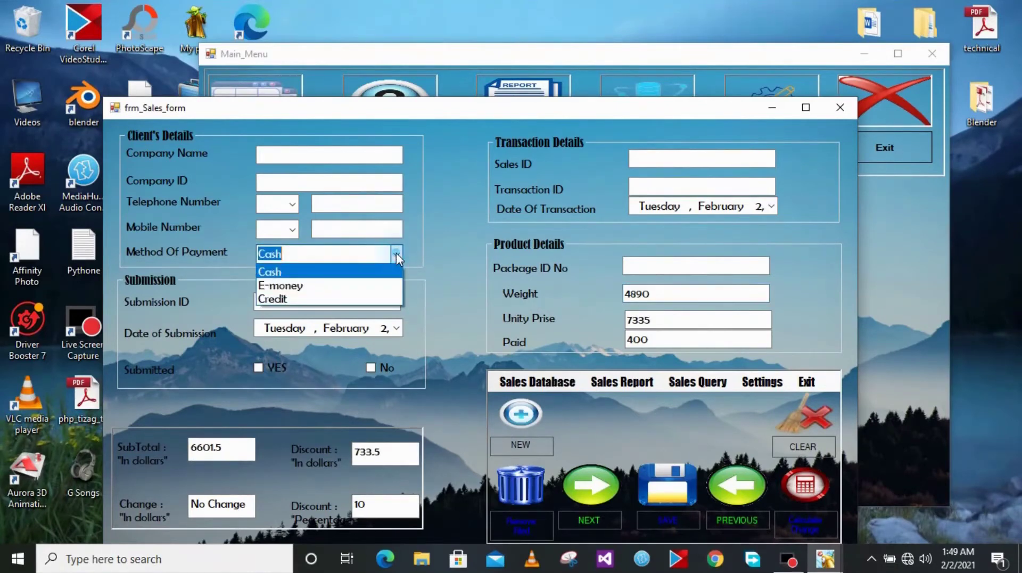
pyautogui.click(330, 285)
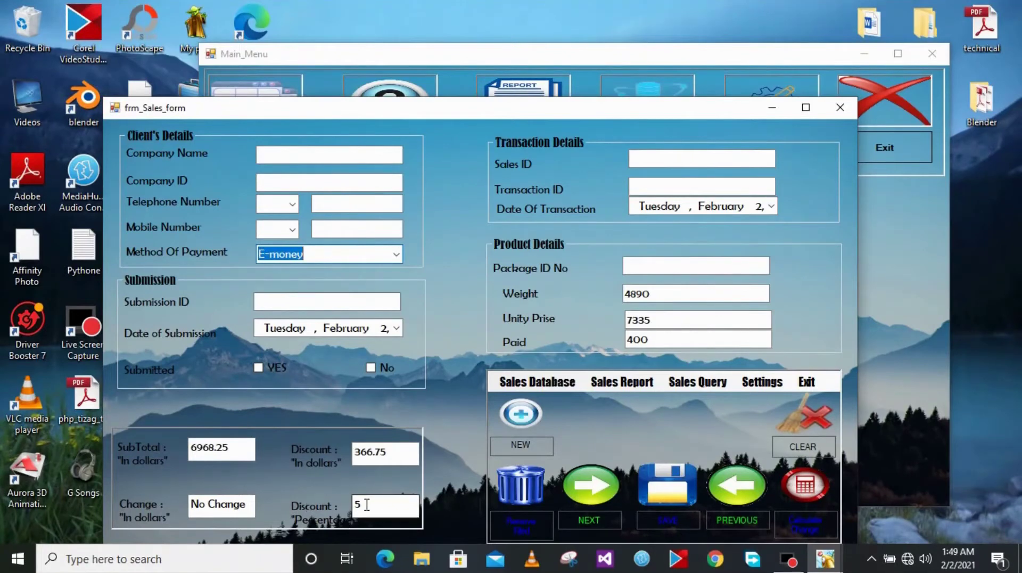
pyautogui.click(397, 254)
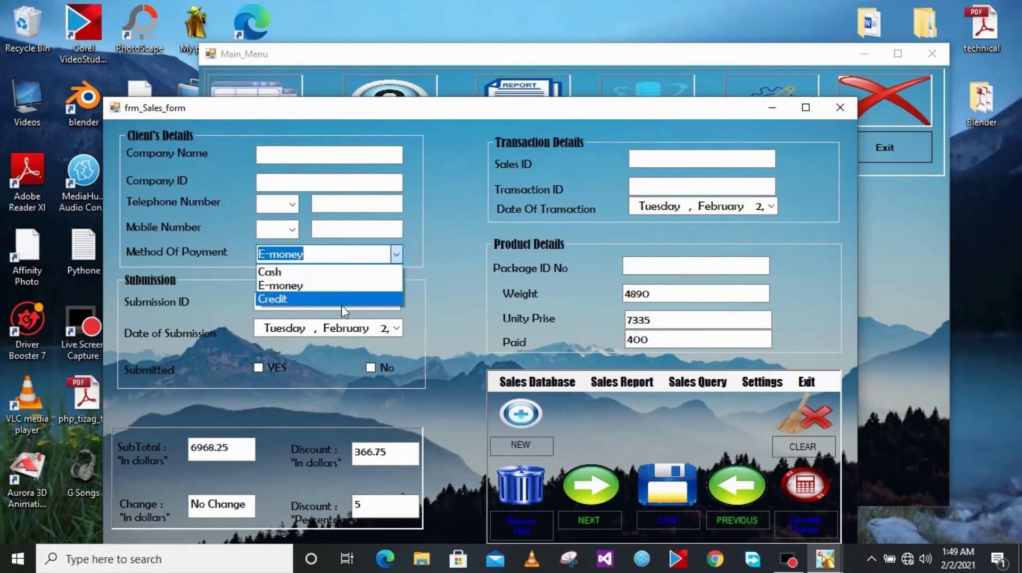
pyautogui.click(321, 303)
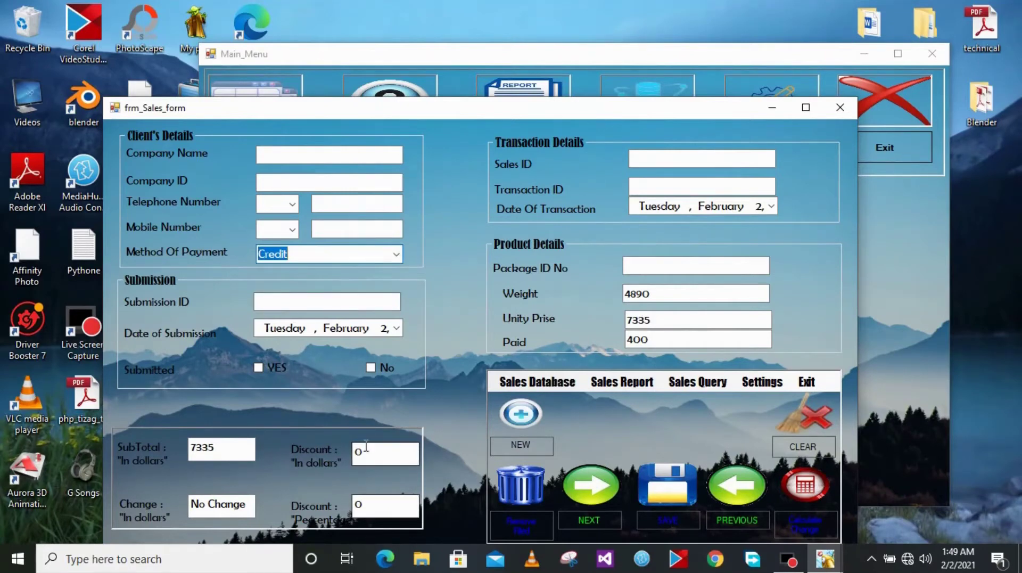
# Enter 8000 as the paid amount, calculate the 665 change, and close the sales form
pyautogui.doubleClick(654, 318)
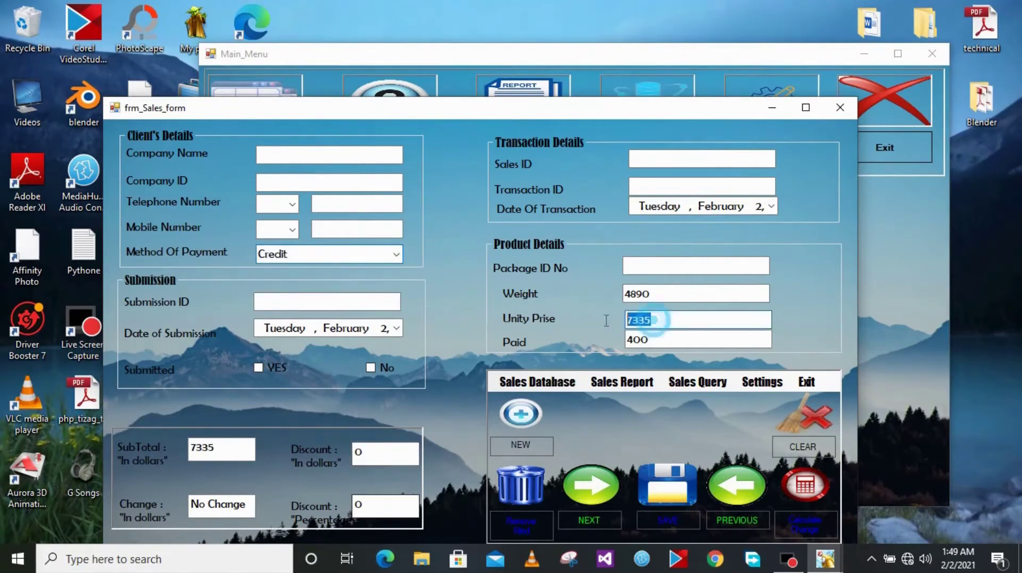
pyautogui.doubleClick(216, 450)
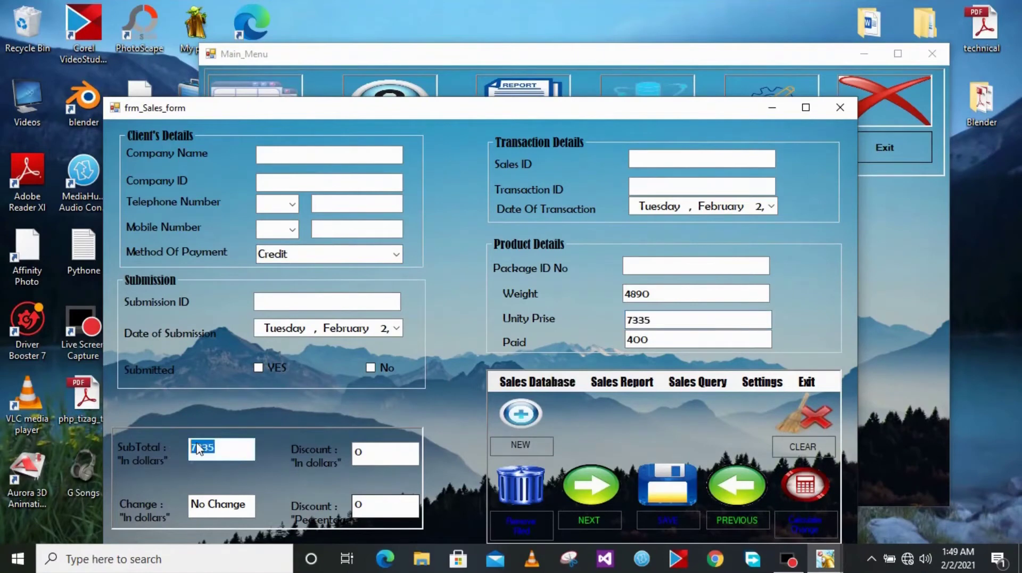
pyautogui.doubleClick(665, 337)
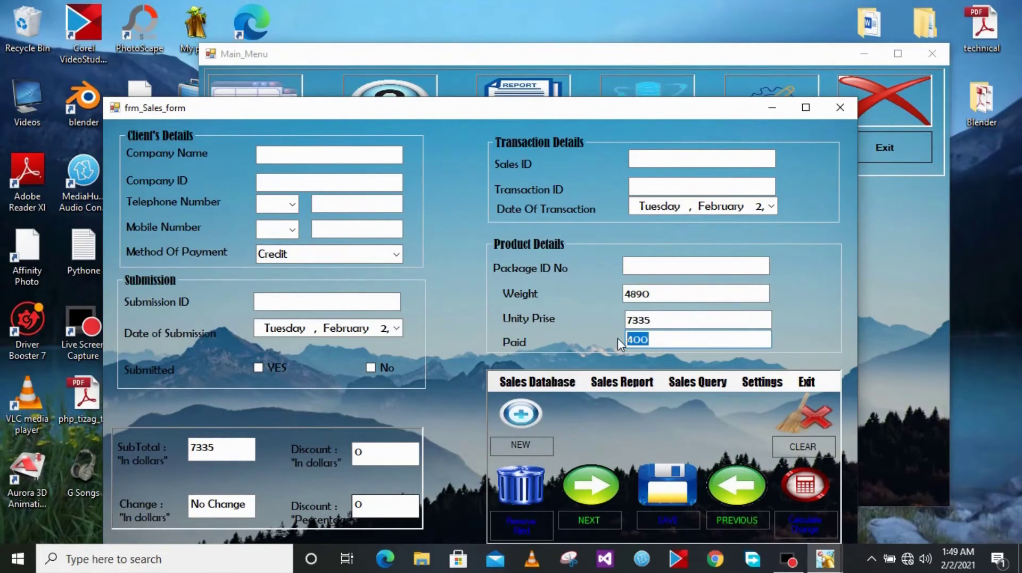
pyautogui.write('8000')
pyautogui.click(805, 520)
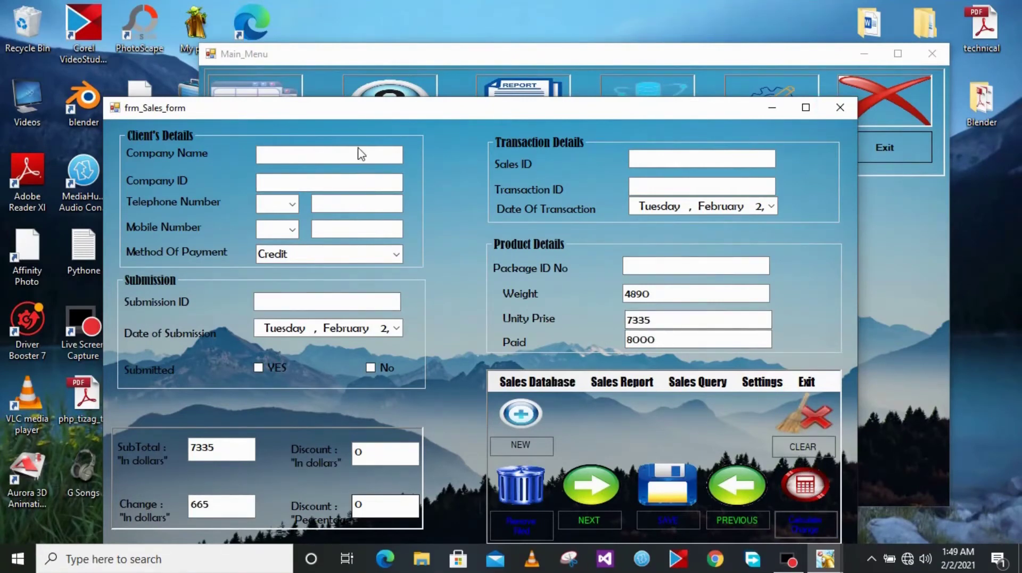
pyautogui.click(840, 107)
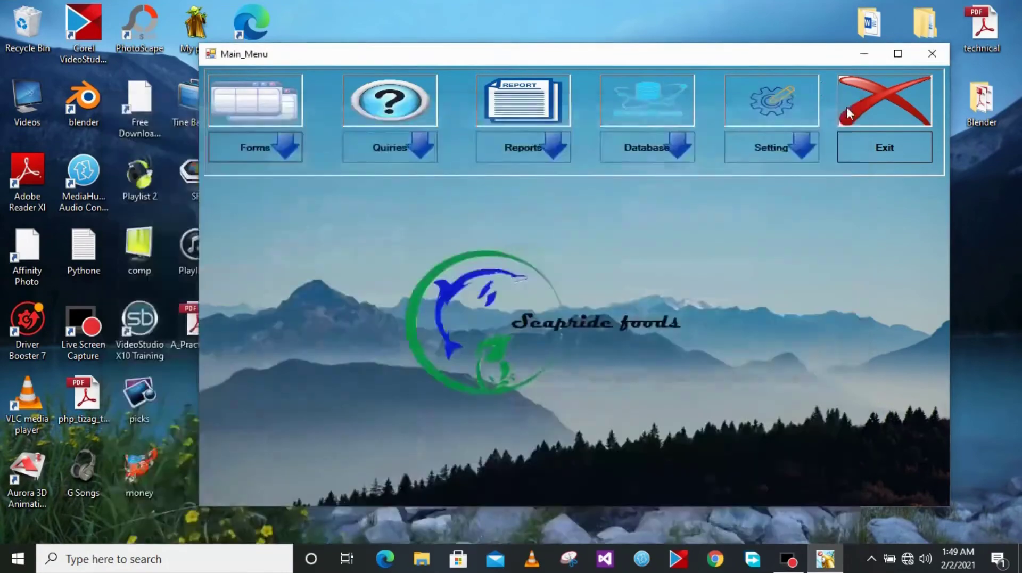
# Open the Farmers Registration form from the Forms menu and move it up and left
pyautogui.click(264, 151)
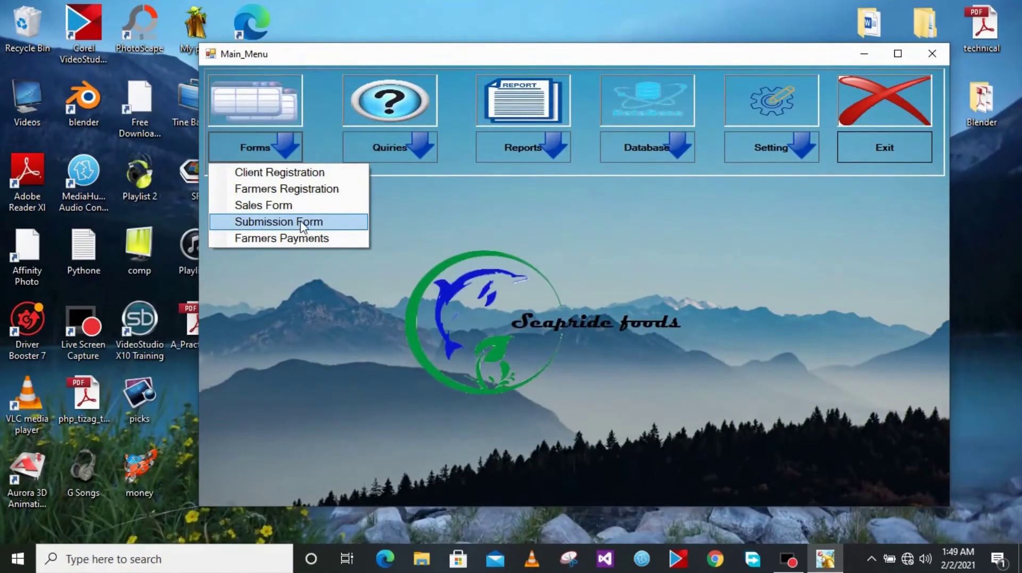
pyautogui.click(301, 191)
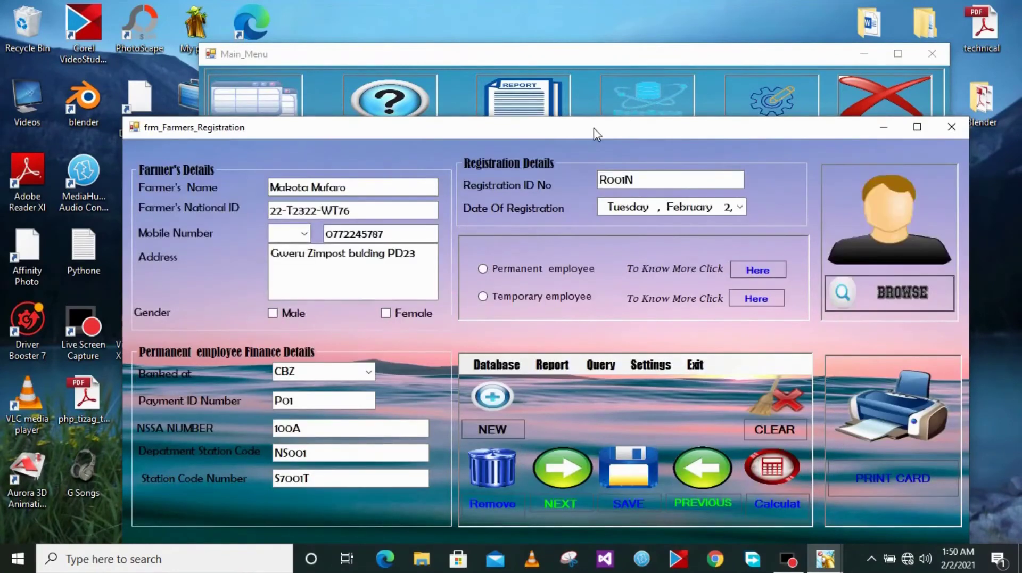
pyautogui.moveTo(593, 127); pyautogui.dragTo(579, 100)
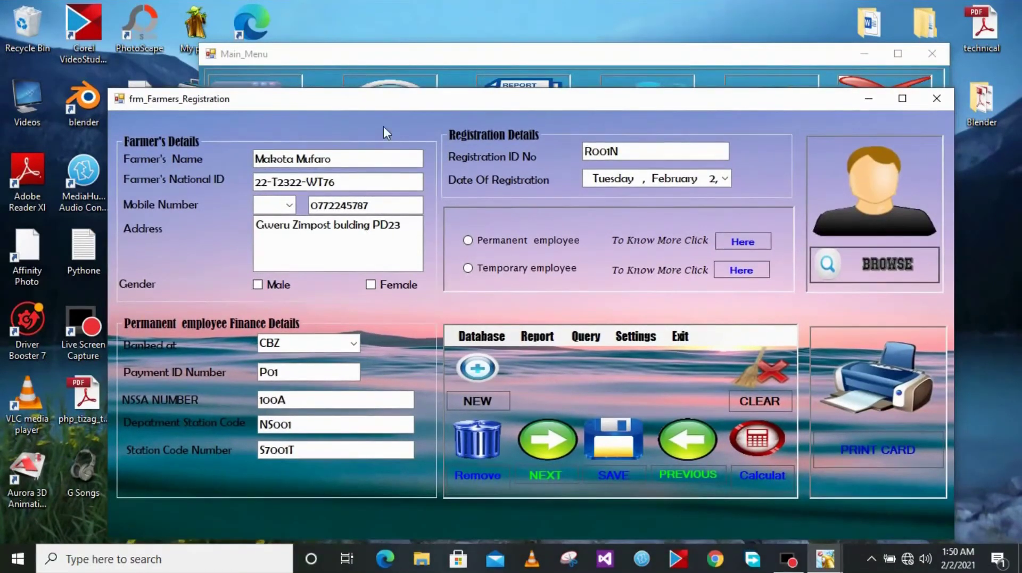
# Mark the farmer Male with the +263 mobile code, choose Permanent, then Temporary employee
pyautogui.click(287, 165)
pyautogui.click(258, 283)
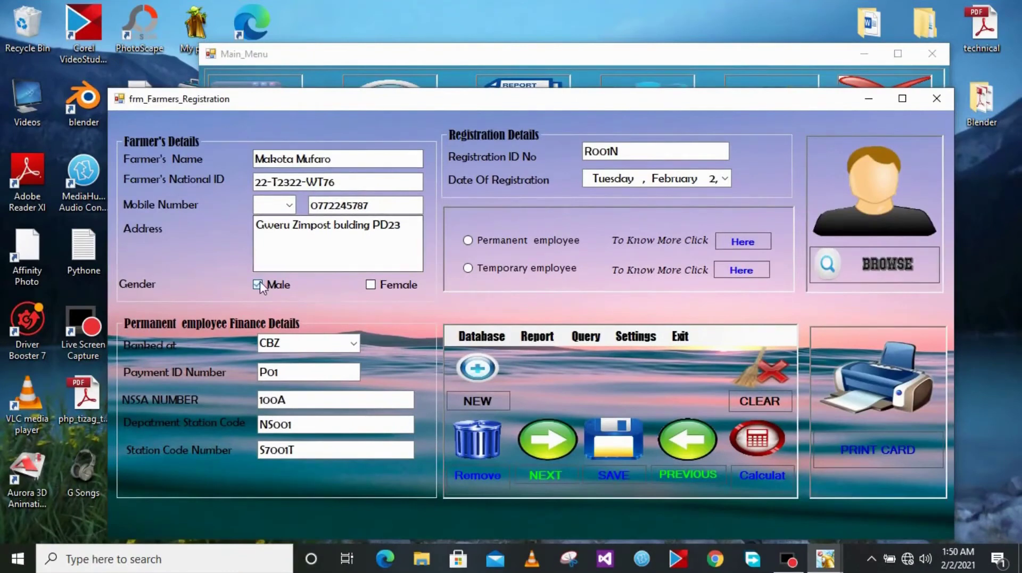
pyautogui.click(290, 205)
pyautogui.click(283, 217)
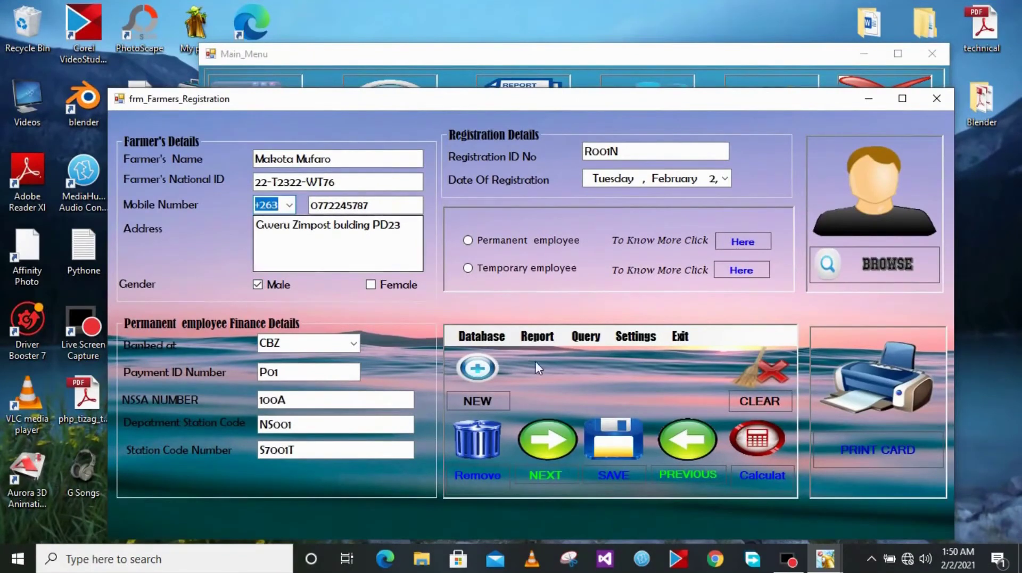
pyautogui.click(476, 242)
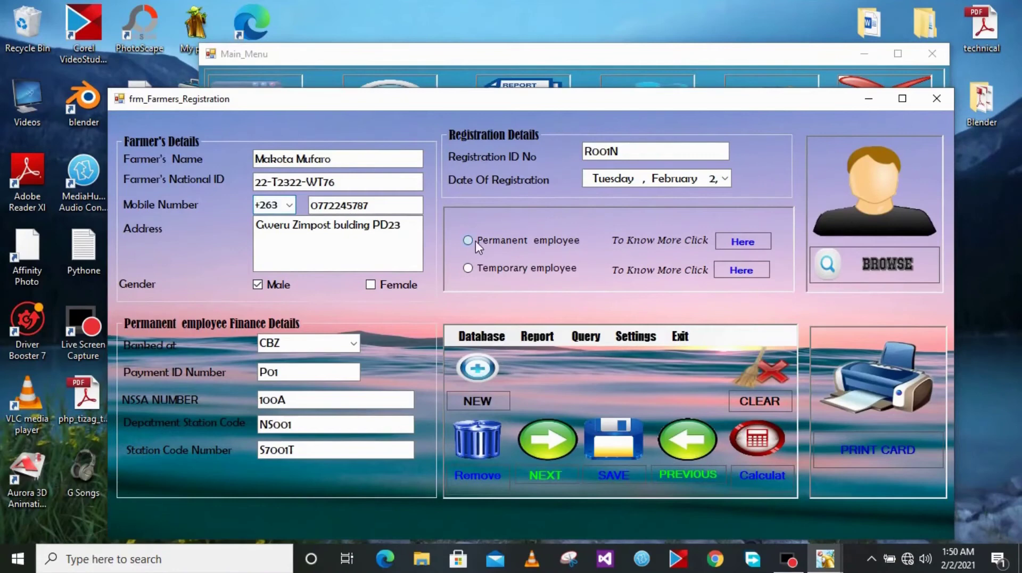
pyautogui.click(498, 277)
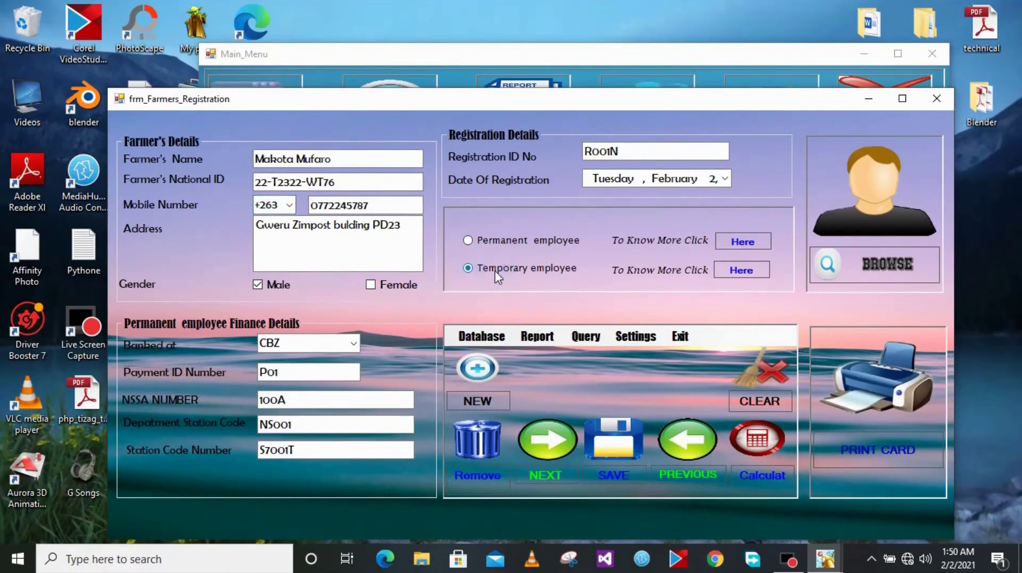
pyautogui.click(746, 243)
pyautogui.click(752, 246)
pyautogui.click(331, 121)
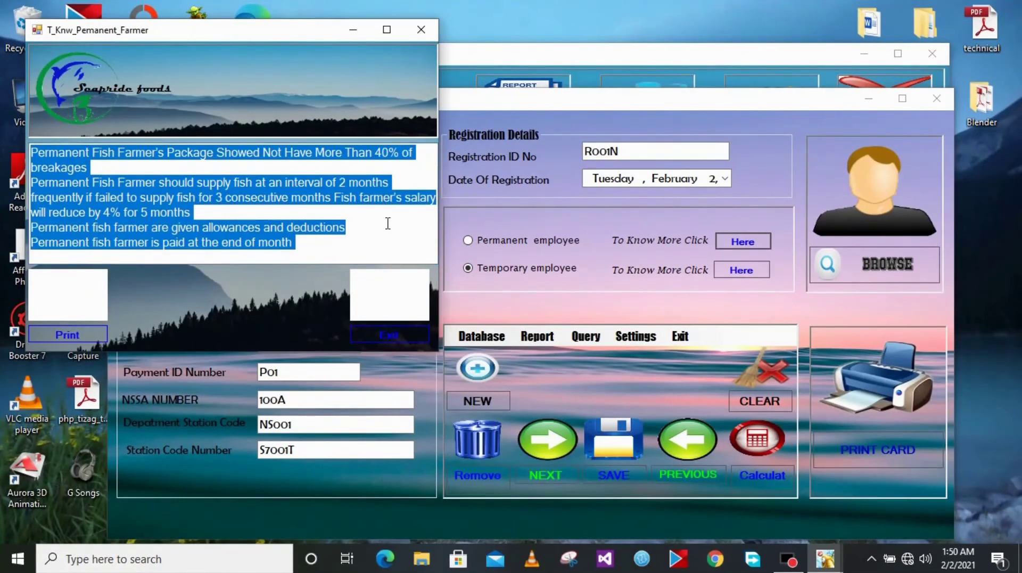
pyautogui.click(388, 223)
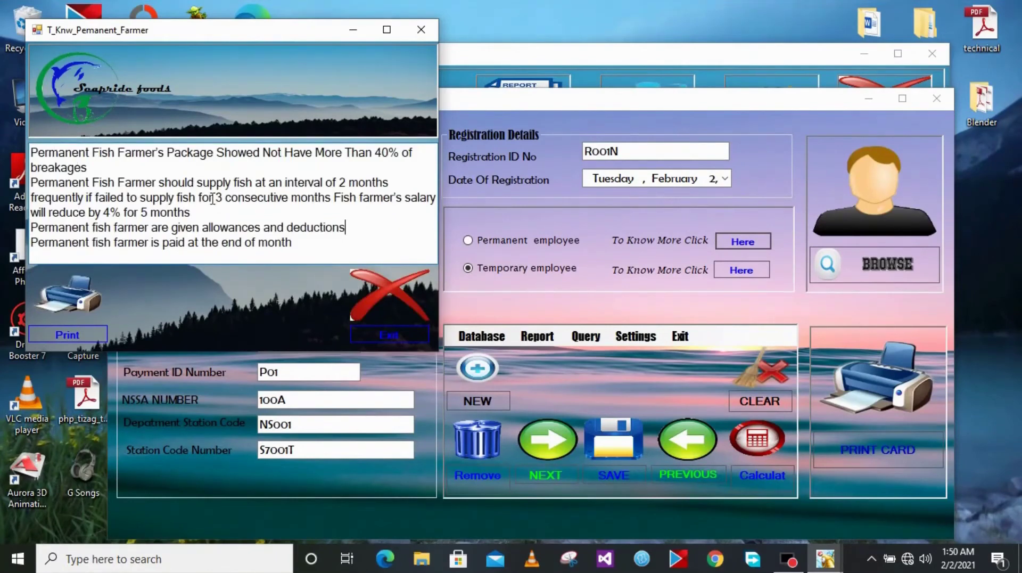
pyautogui.click(408, 334)
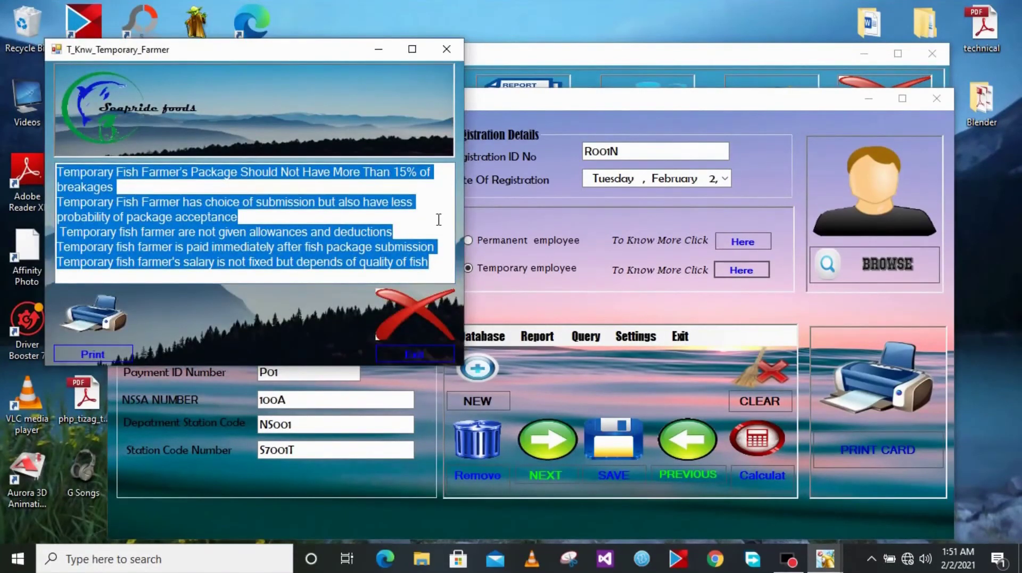
pyautogui.click(423, 218)
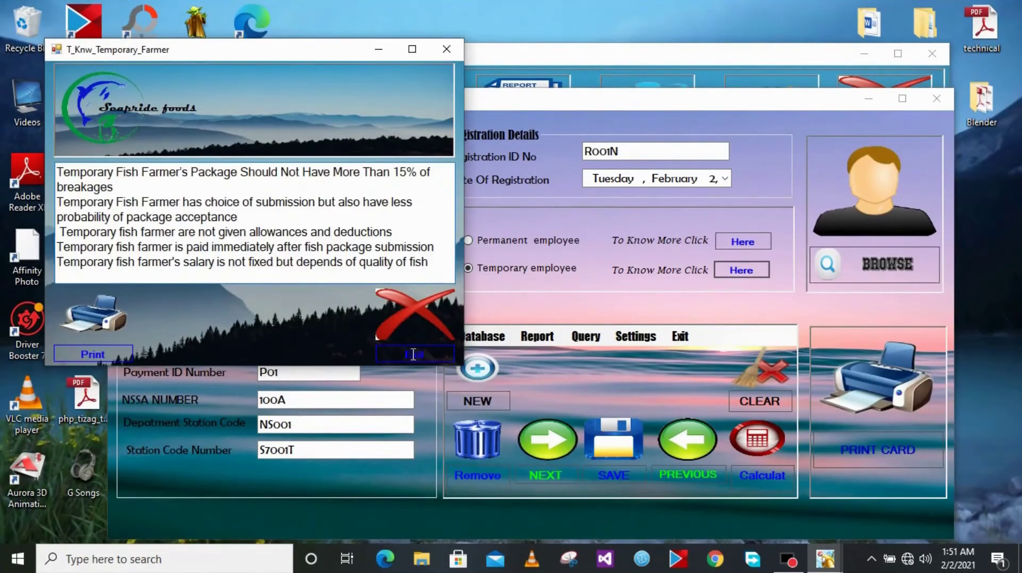
pyautogui.click(403, 355)
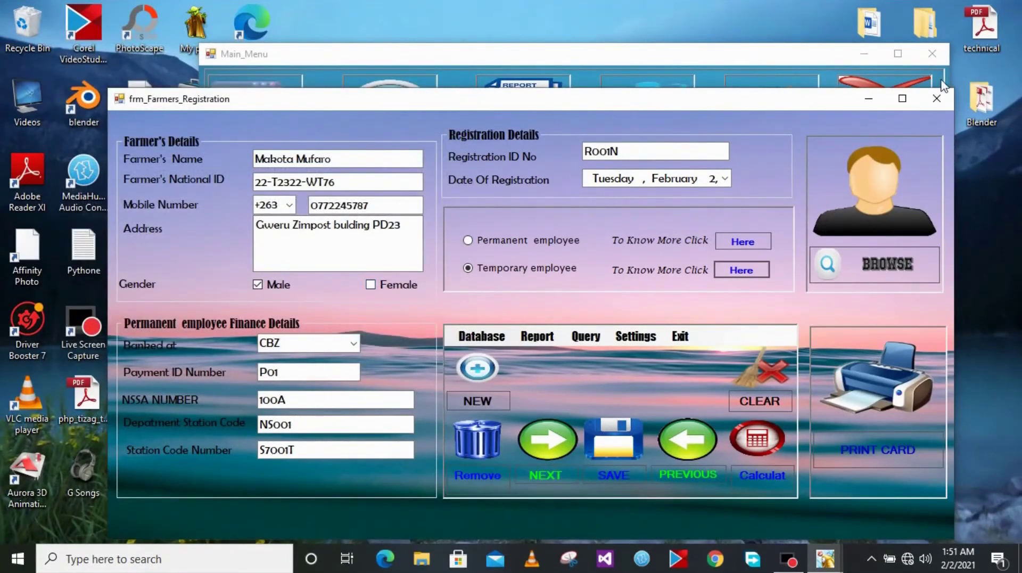
# Close the frm_Farmers_Registration window with its red X button
pyautogui.click(935, 97)
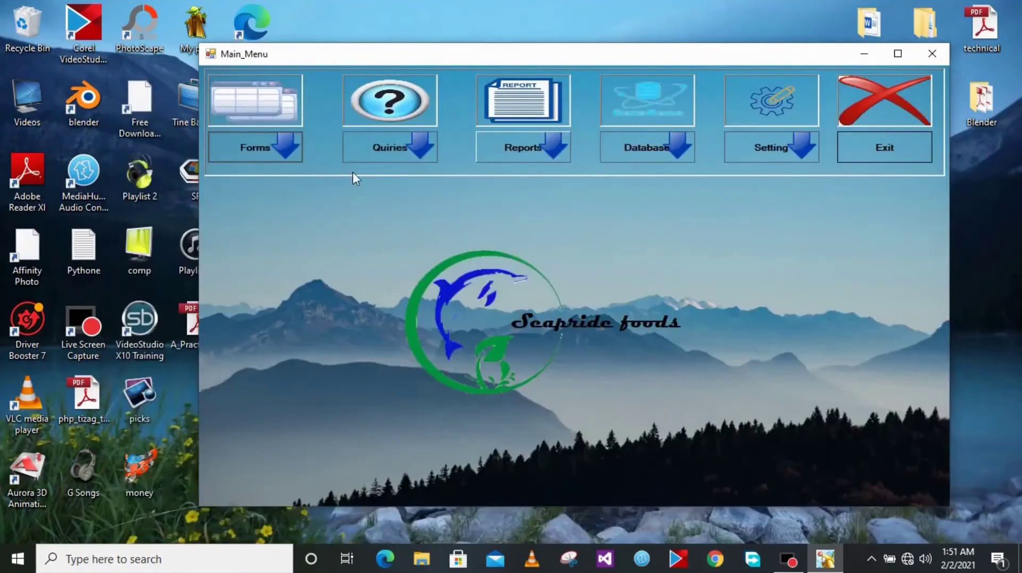